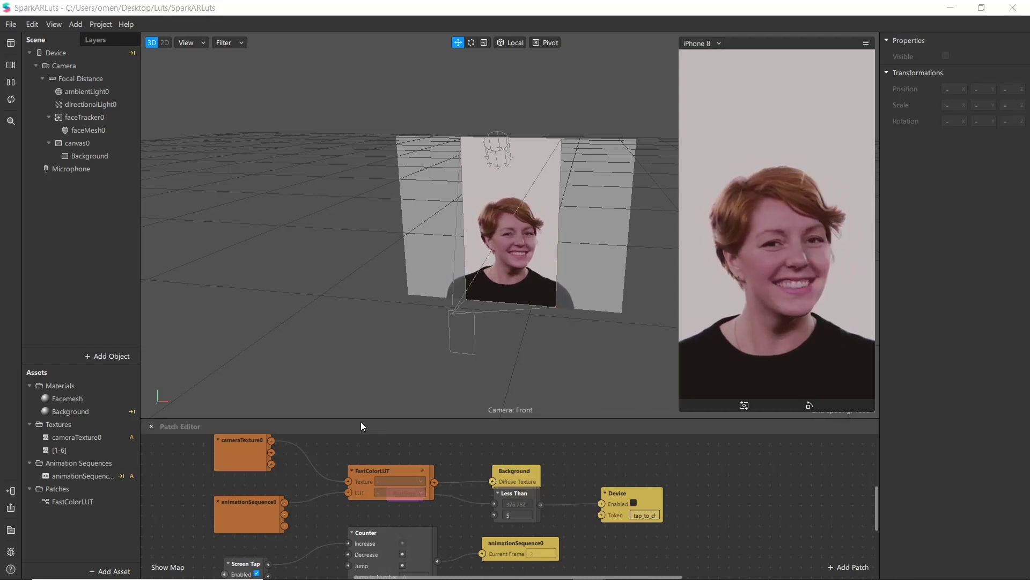
- Check the effect's file sizes: 752.57 kB on iOS and Android, 752.15 kB on older Android
click(11, 507)
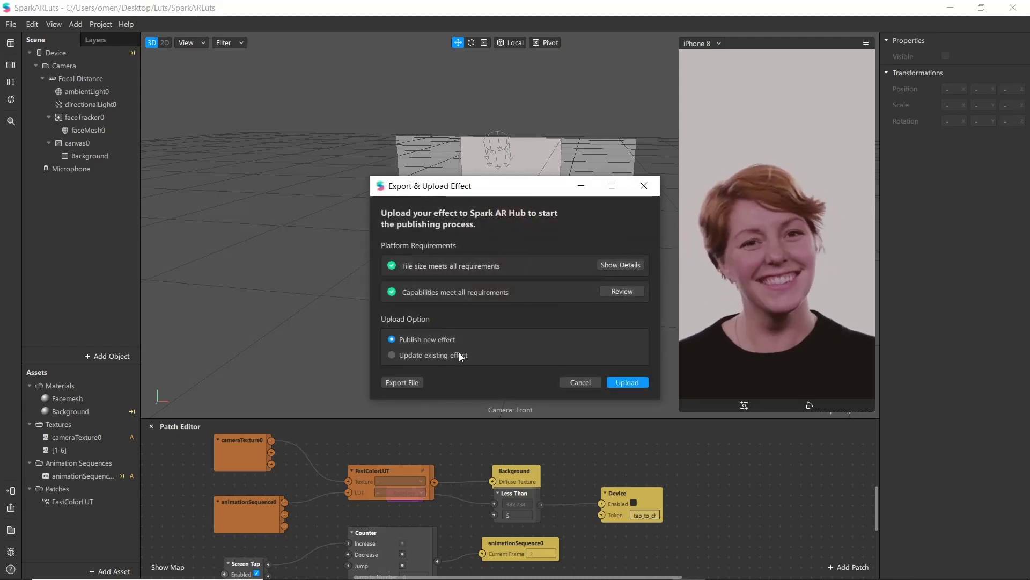
click(626, 384)
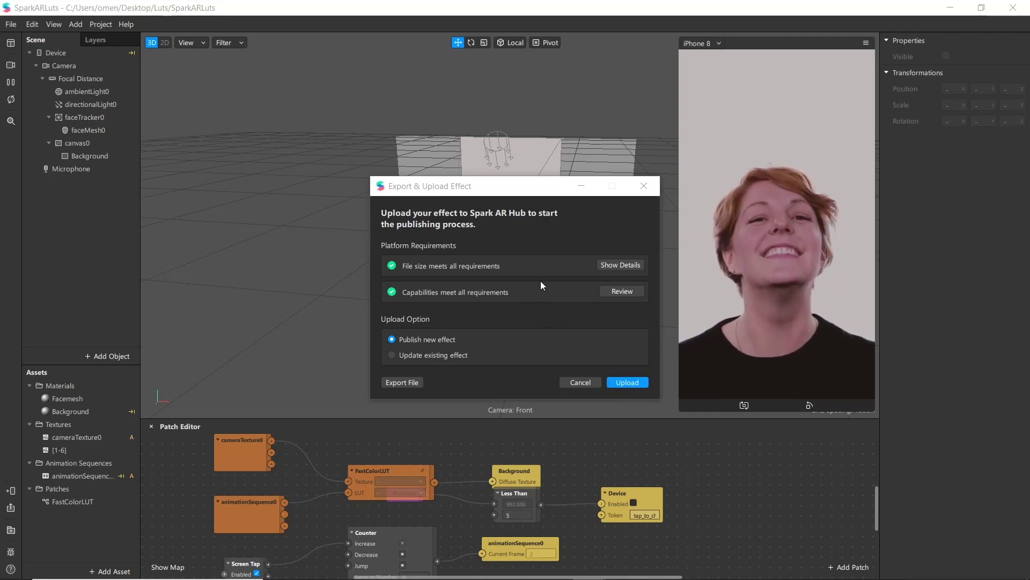
click(621, 265)
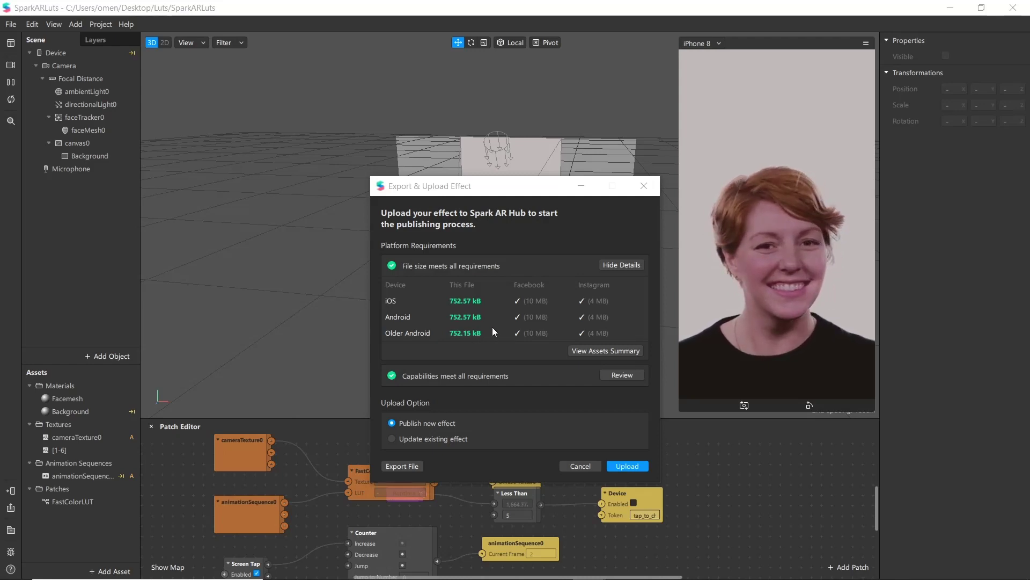
- Cancel saving SparkARLuts.arexport as a local file
click(410, 465)
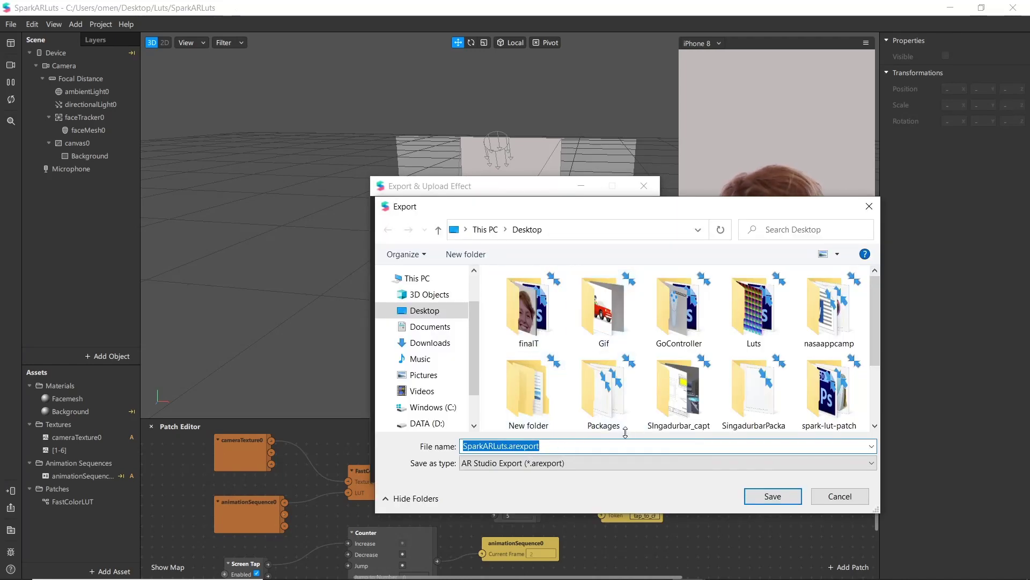
key(Escape)
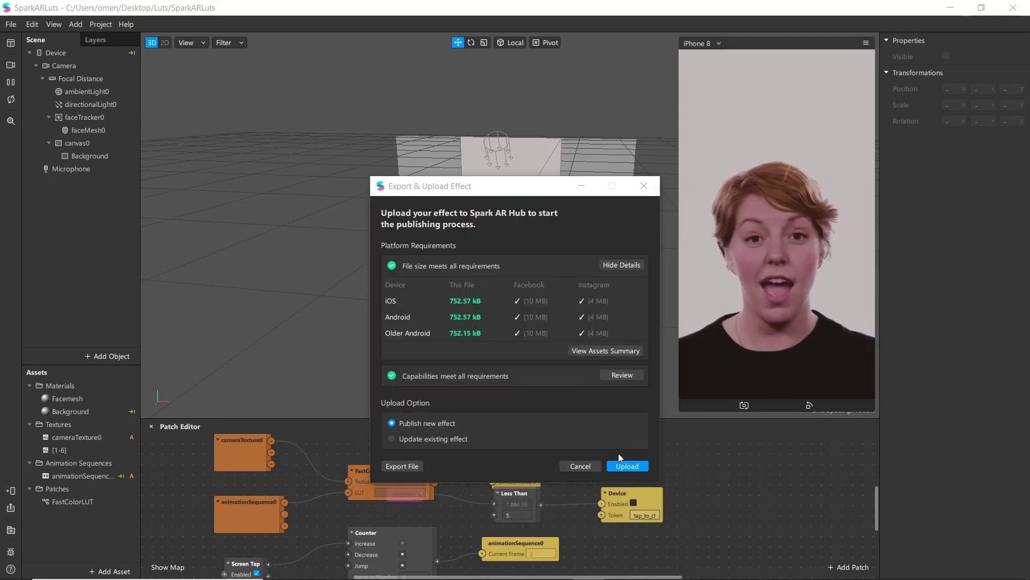
- Upload the effect to Spark AR Hub and choose Instagram as the publishing platform
click(625, 465)
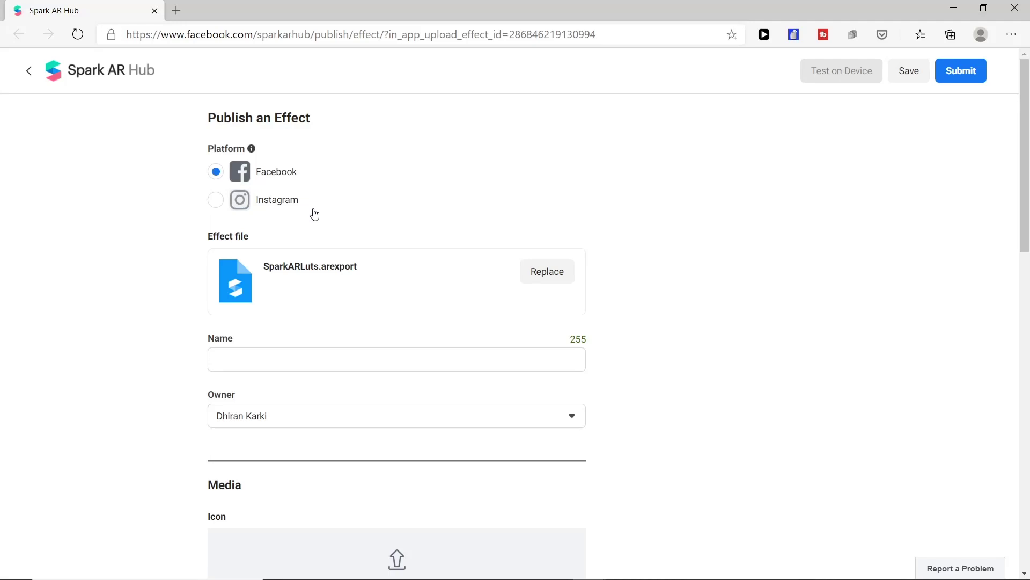
click(213, 202)
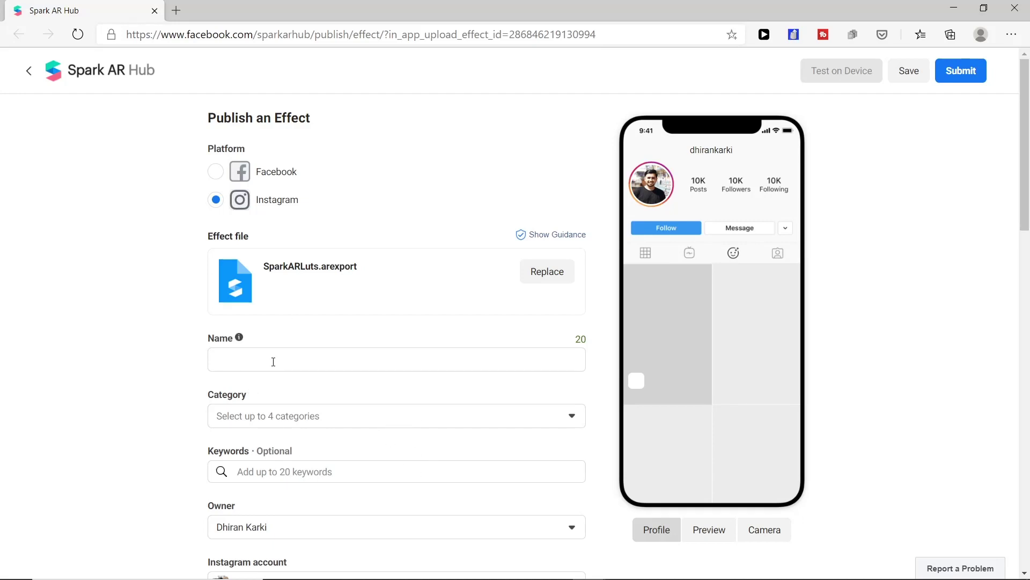
- Enter 'Lucky LUTs' as the effect's name
click(229, 359)
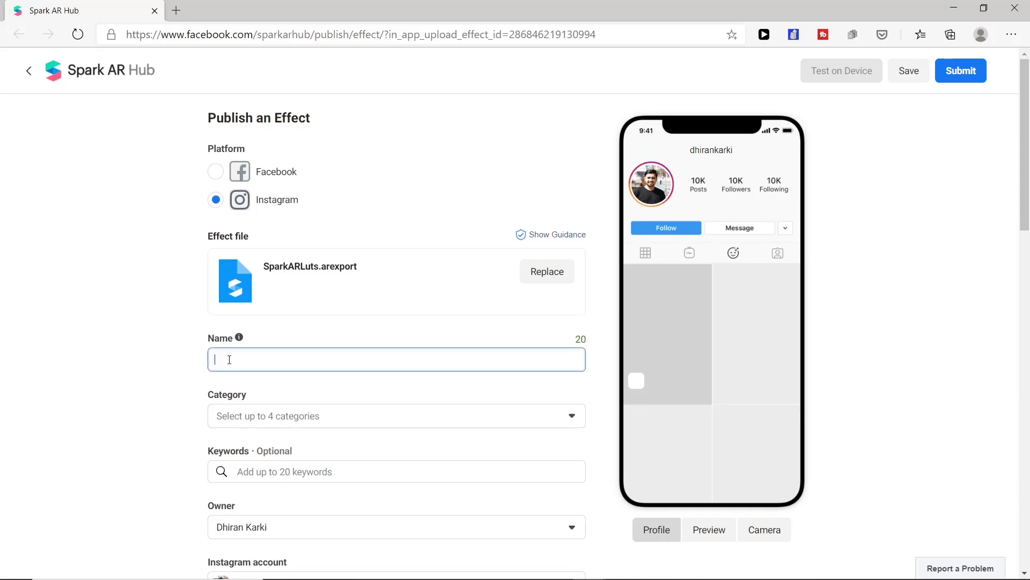
text(Luy)
key(Tab)
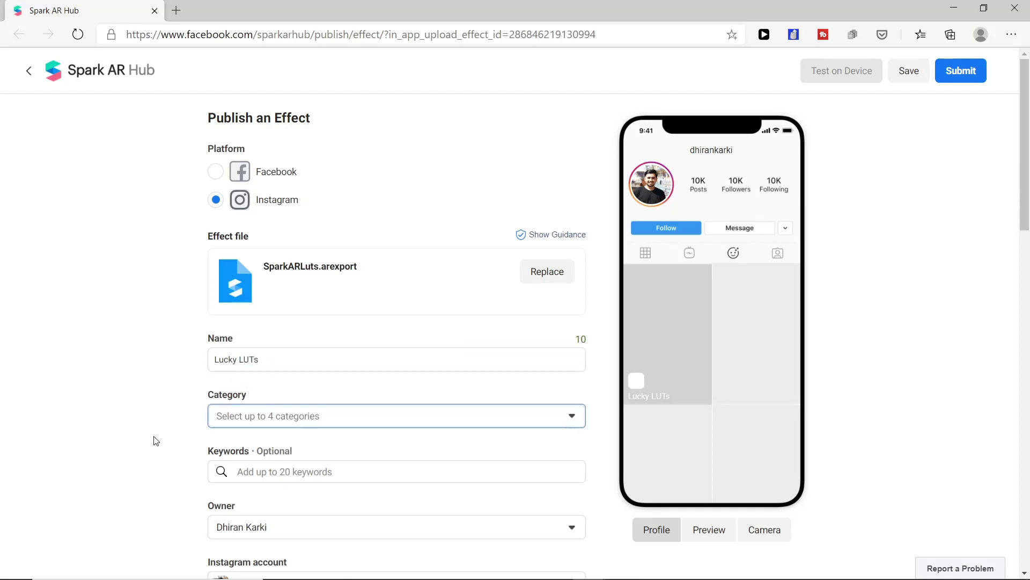
- Add Camera Styles as the effect's first category
click(317, 417)
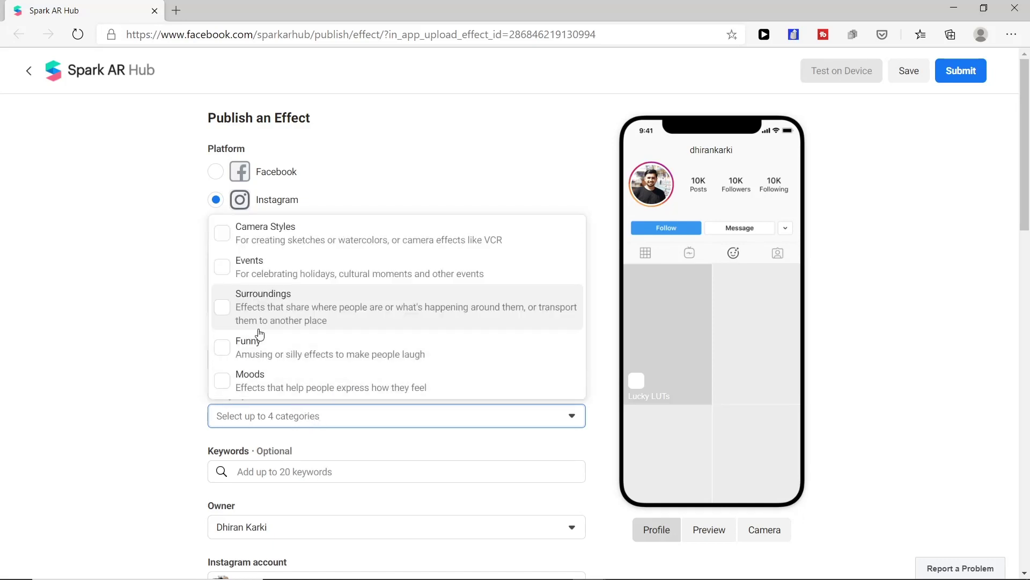
scroll(245, 357, up, 2)
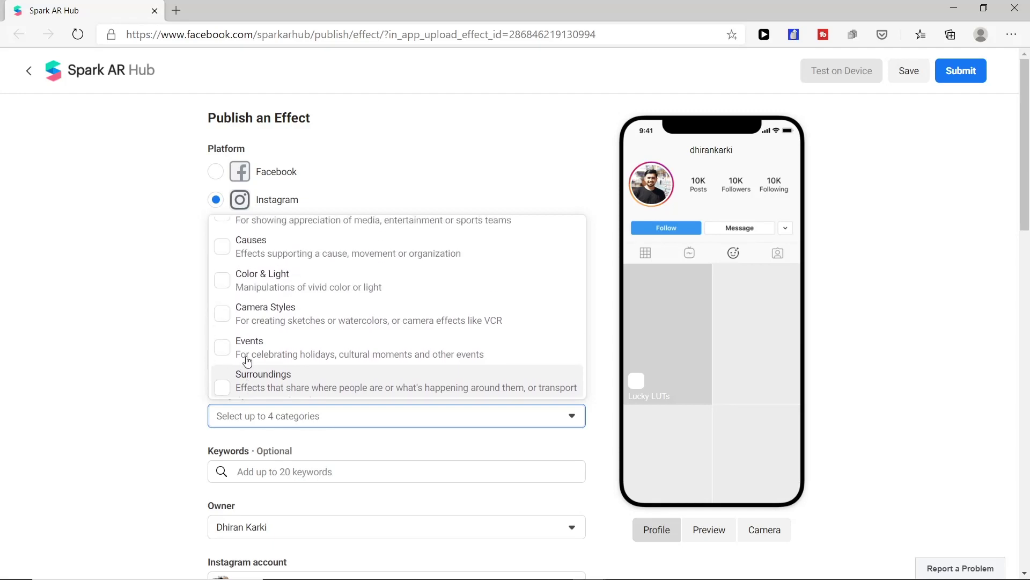
click(224, 321)
- Add Color & Light as the second category
scroll(242, 324, up, 3)
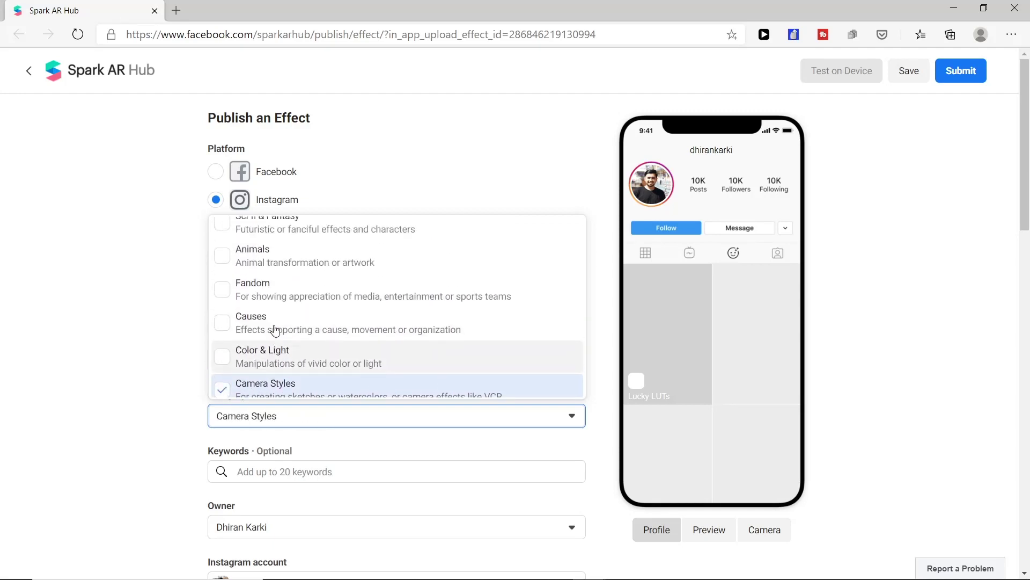
scroll(276, 329, up, 3)
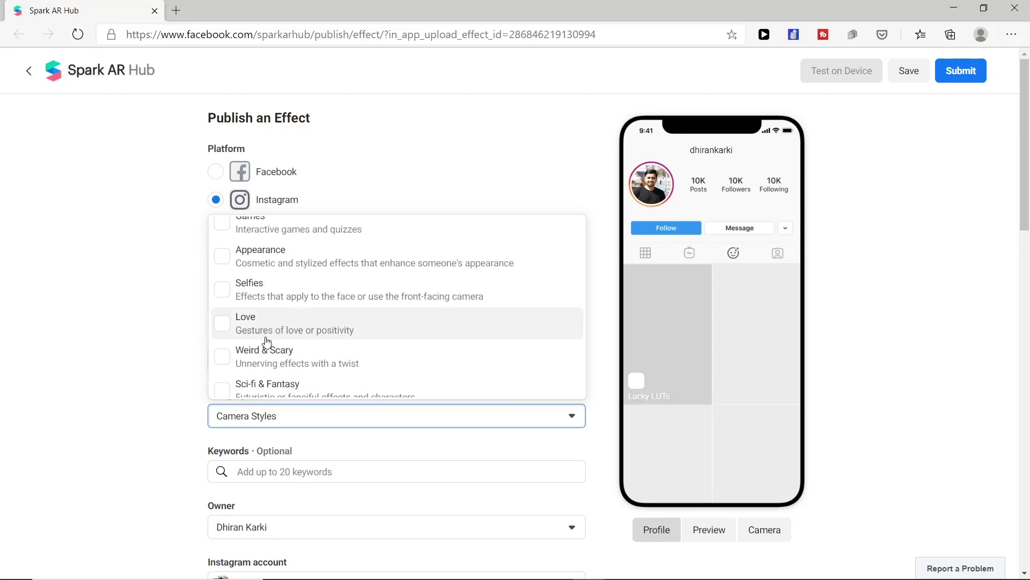
scroll(267, 342, up, 1)
scroll(269, 333, down, 3)
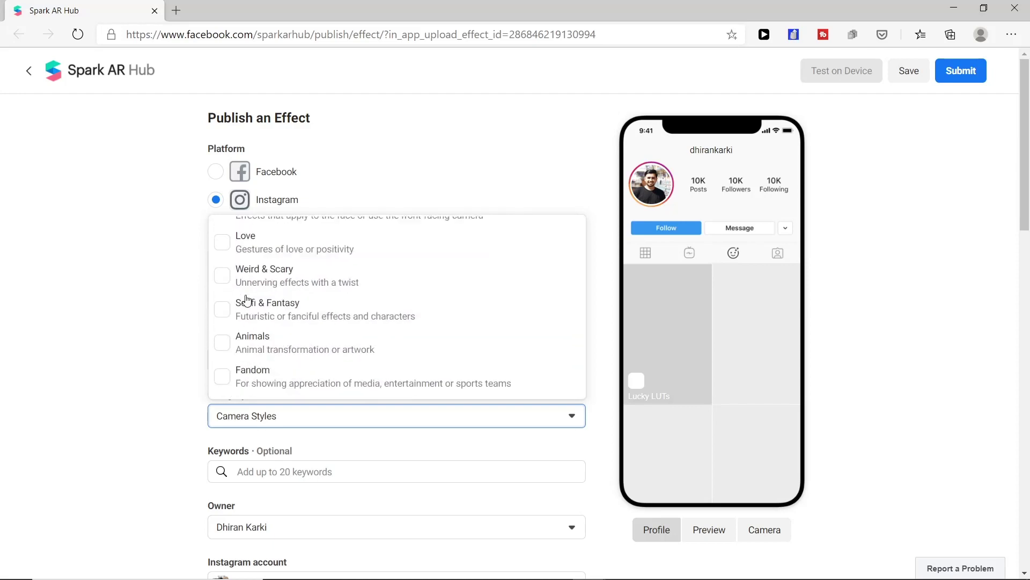
scroll(247, 300, down, 5)
click(228, 254)
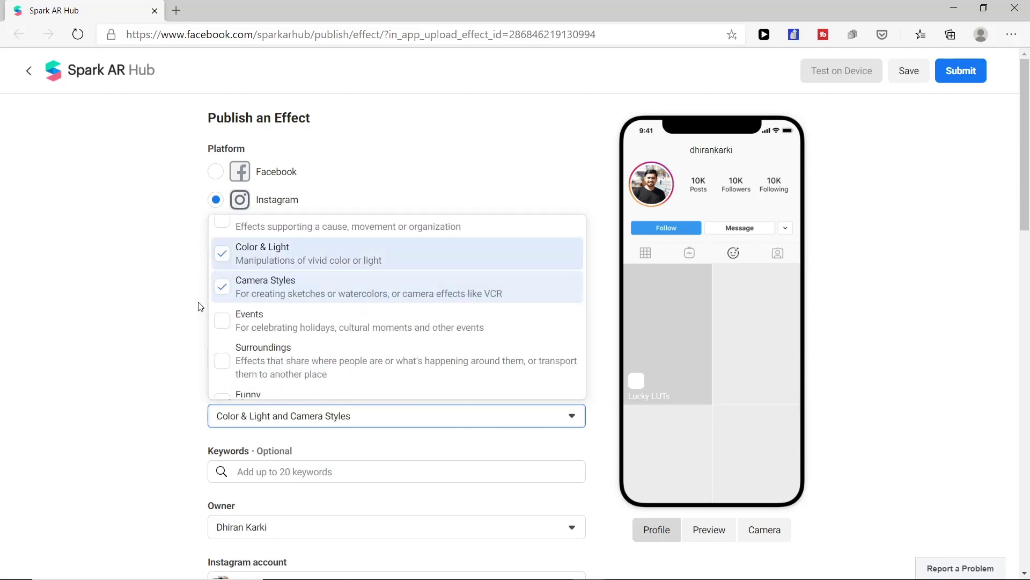
scroll(370, 269, up, 1)
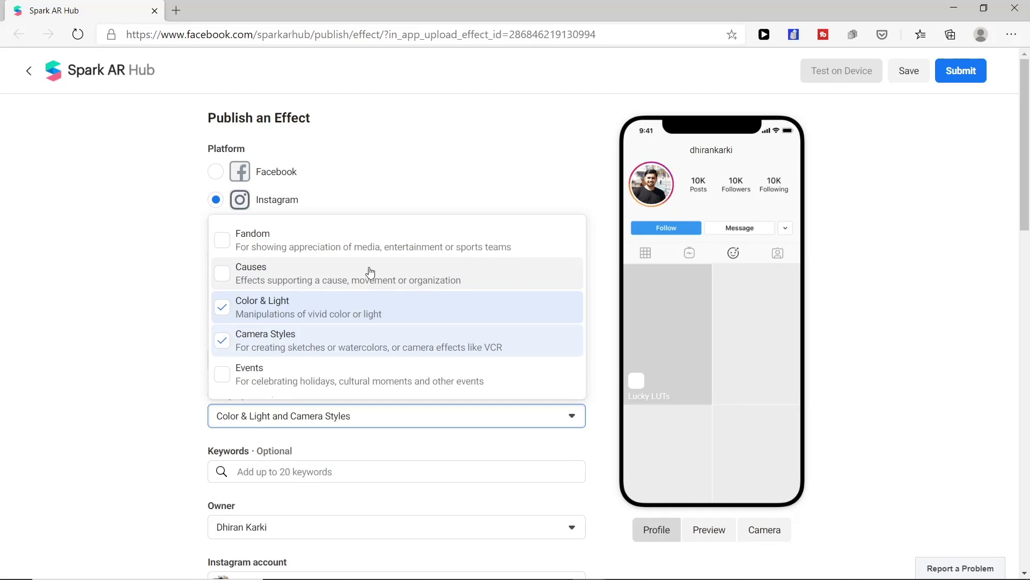
scroll(369, 262, down, 2)
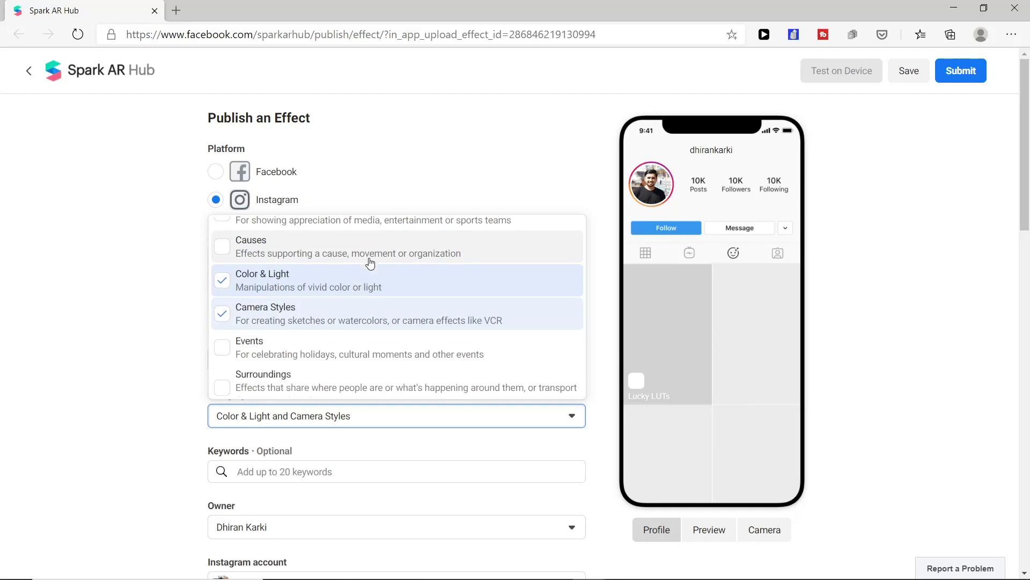
scroll(366, 274, up, 2)
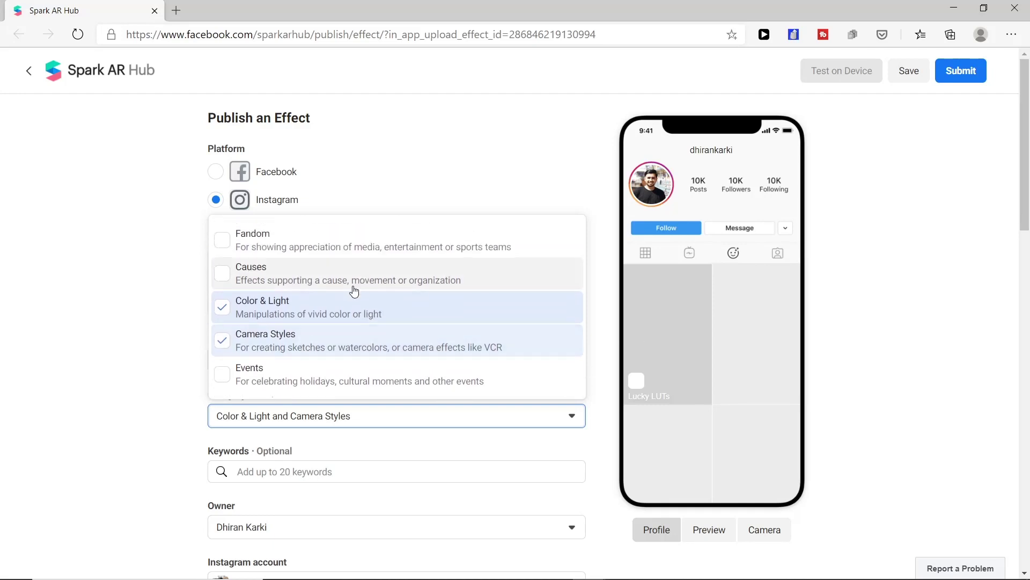
scroll(249, 292, up, 2)
scroll(224, 299, down, 5)
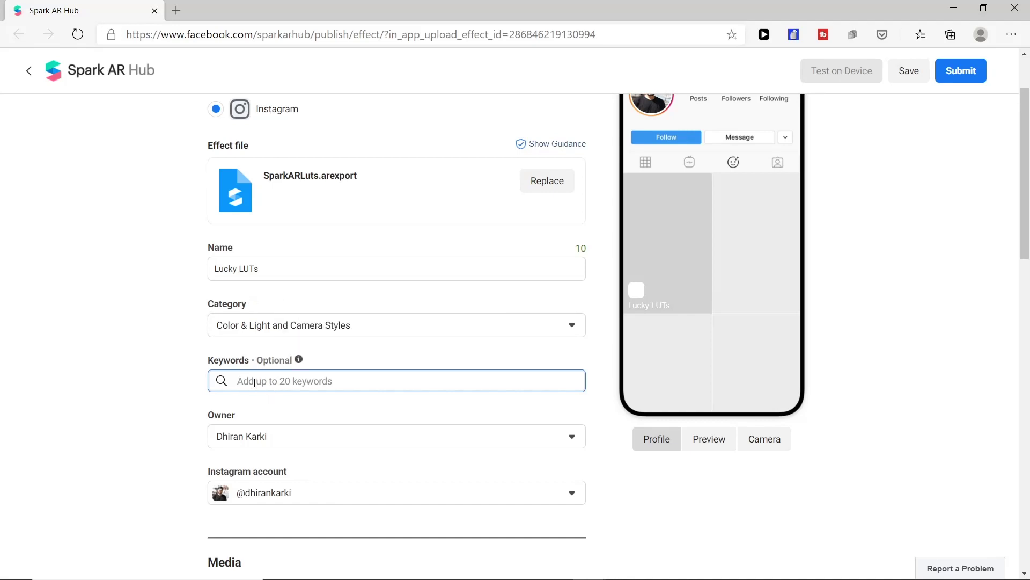
- Add the keywords Luts, color effects and lucky luts
text(Luts)
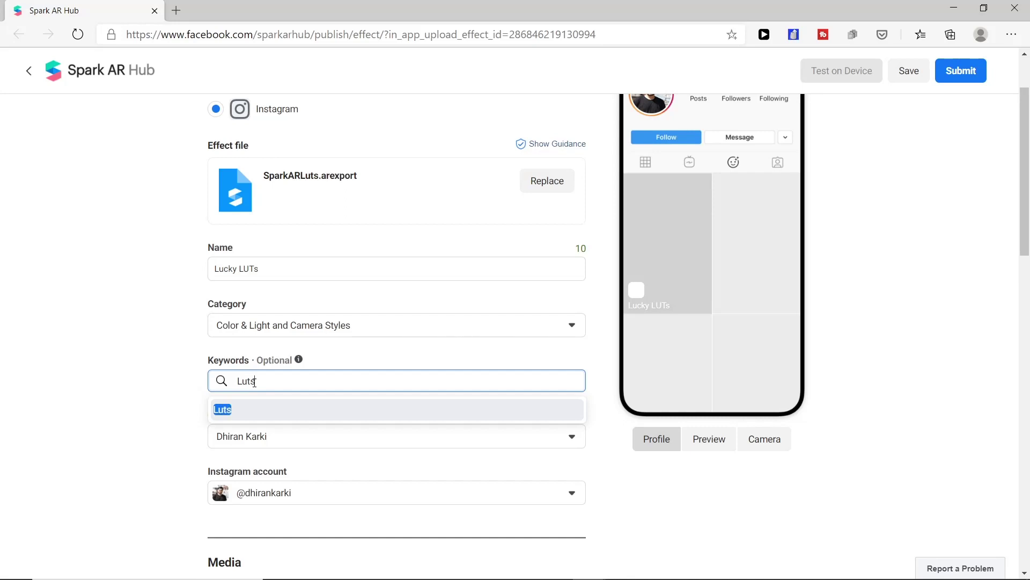
key(Return)
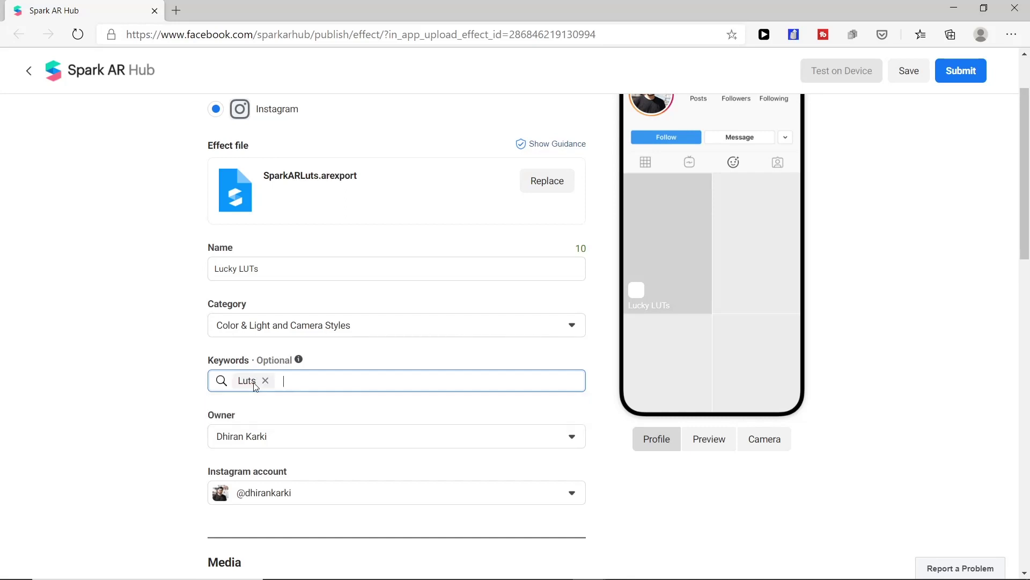
text(color)
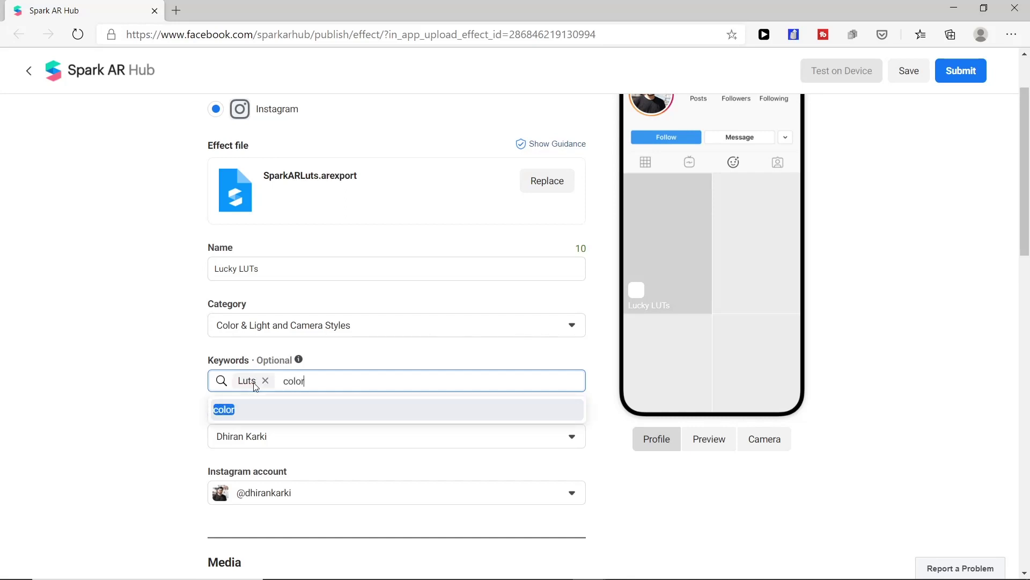
text( effects)
key(Return)
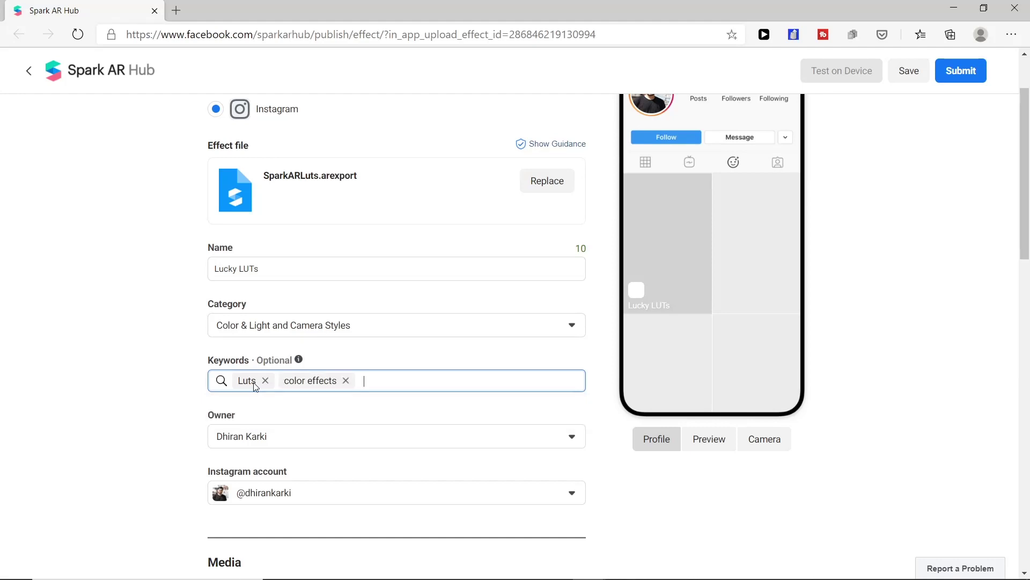
text(lucky luts)
key(Return)
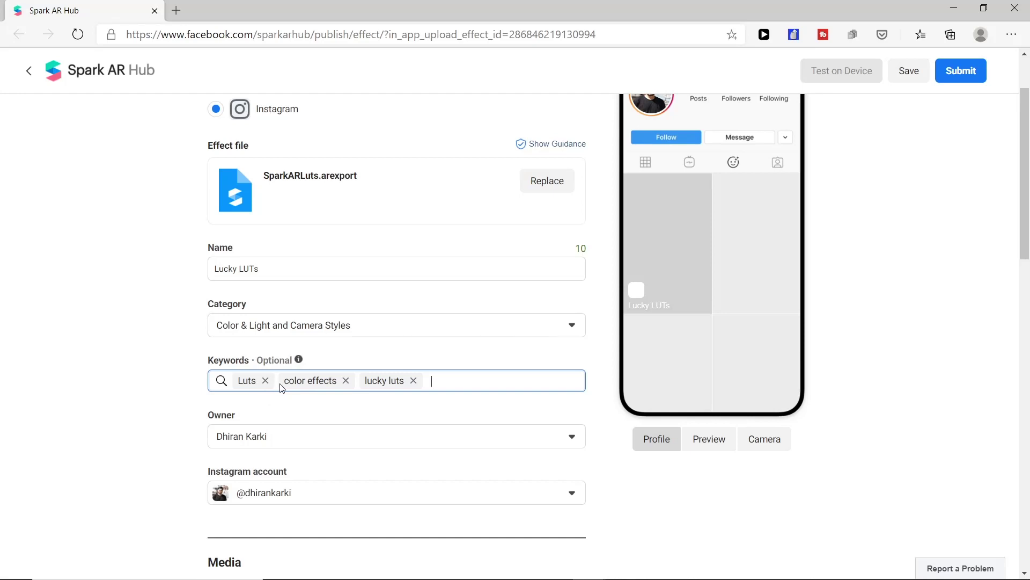
- Scroll past the owner and Instagram account fields to the Media section
scroll(292, 403, down, 3)
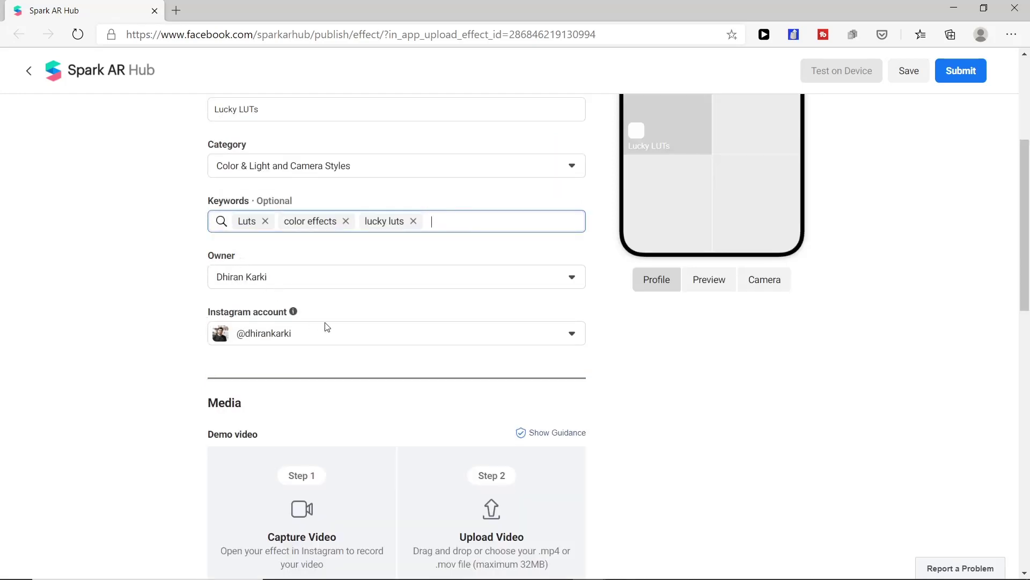
mouse_move(294, 316)
scroll(734, 445, down, 3)
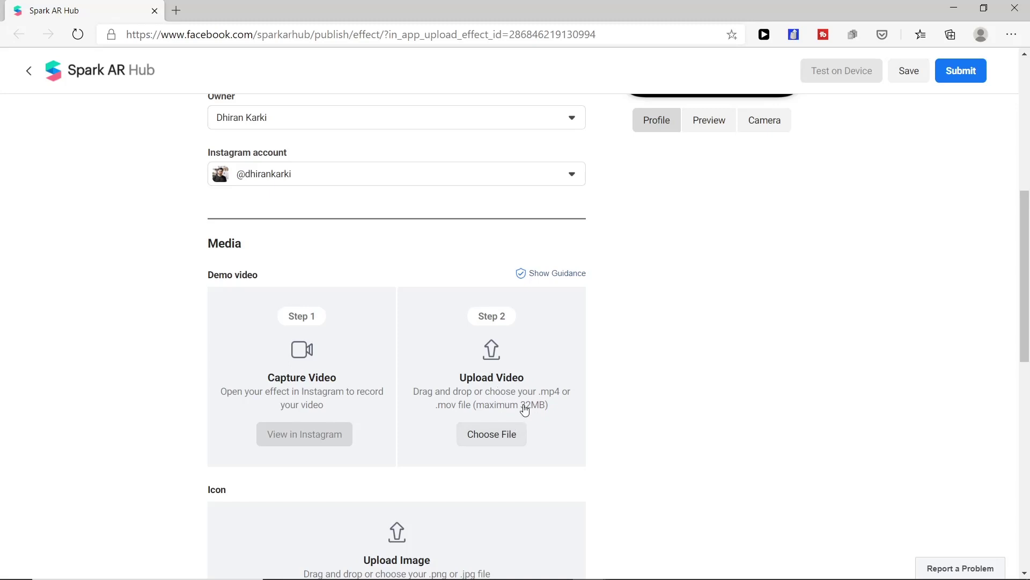
scroll(631, 276, down, 3)
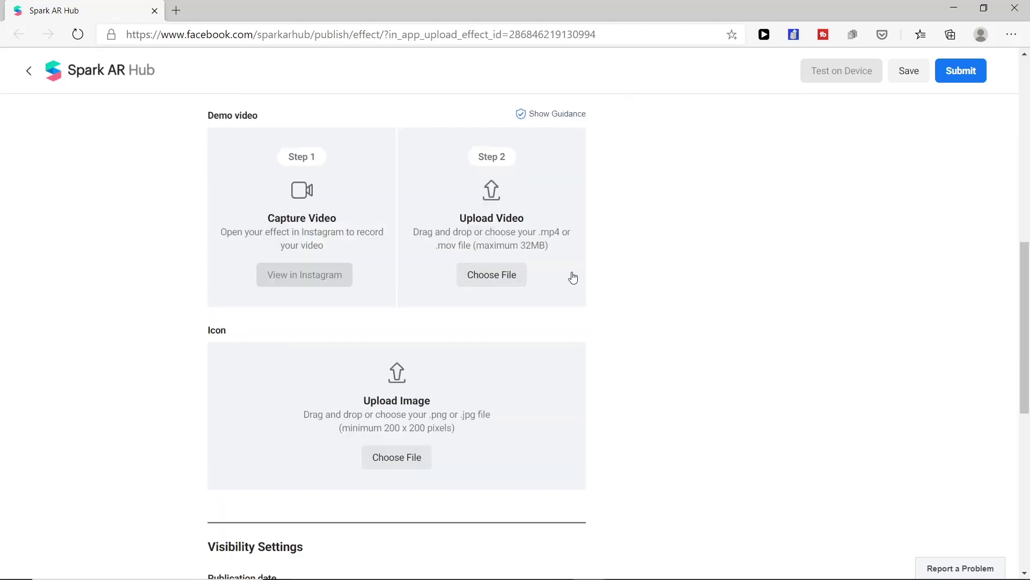
- Attach VID_46630728_184028_093.mp4 from Downloads as the demo video
click(508, 280)
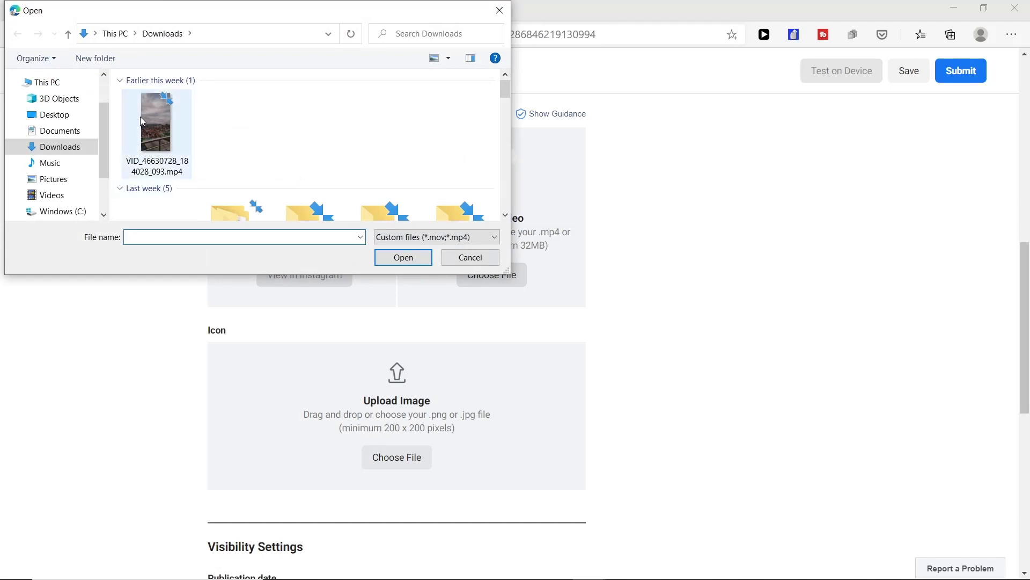
double_click(179, 132)
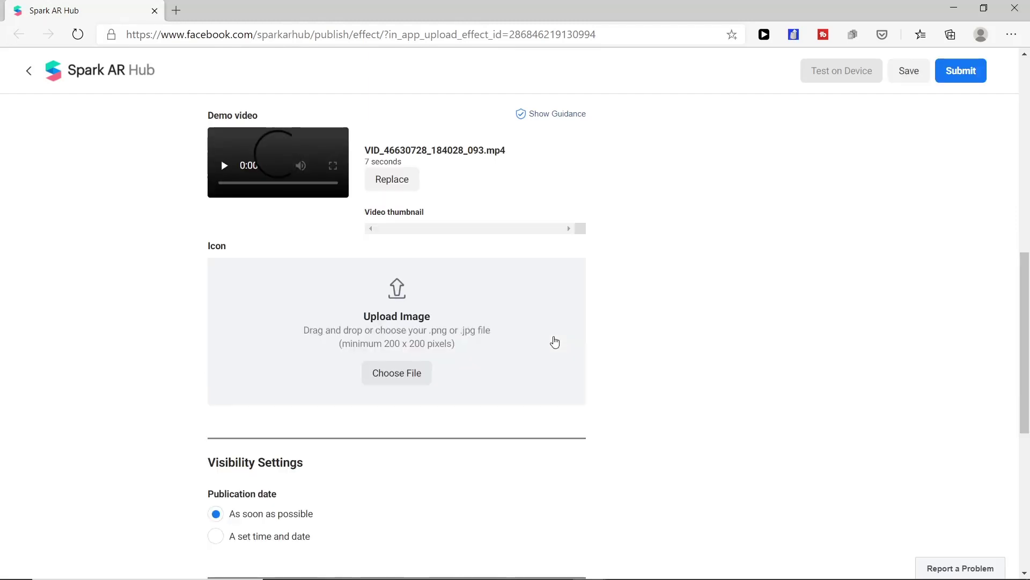
scroll(520, 368, down, 5)
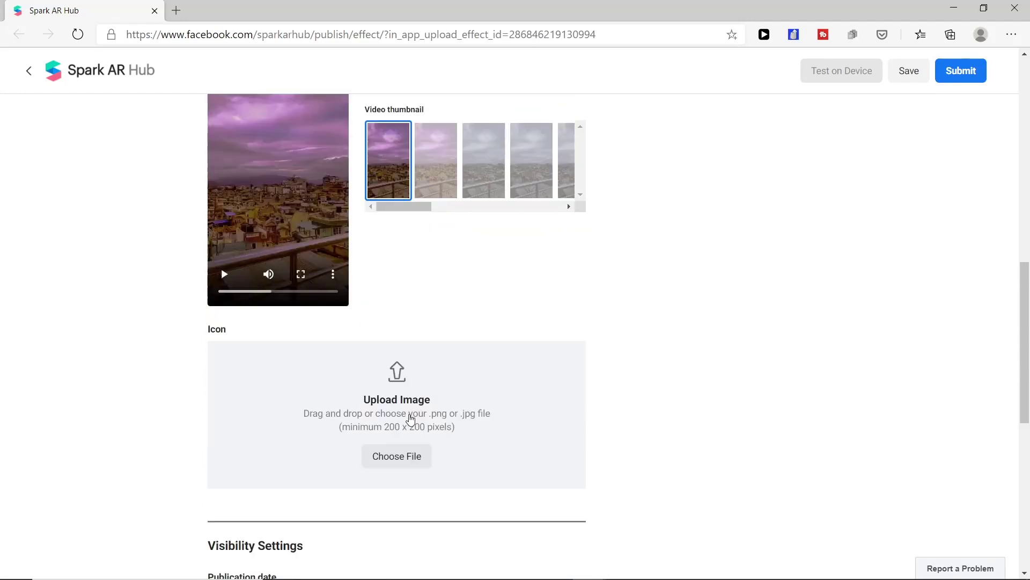
scroll(421, 427, down, 2)
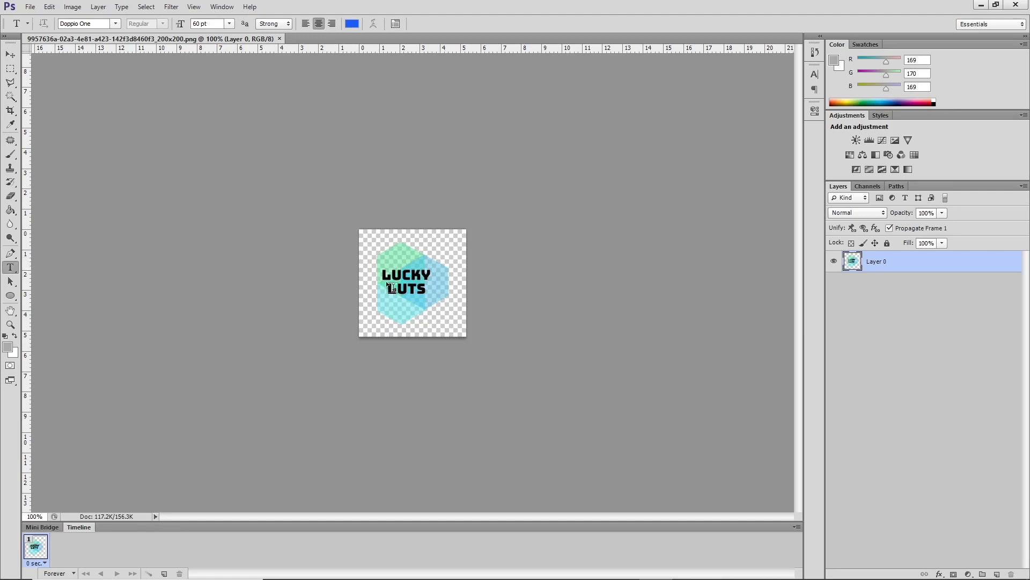
- Select the whole logo, then set up a new 300 × 250 pixel white document
key(ctrl+a)
click(29, 7)
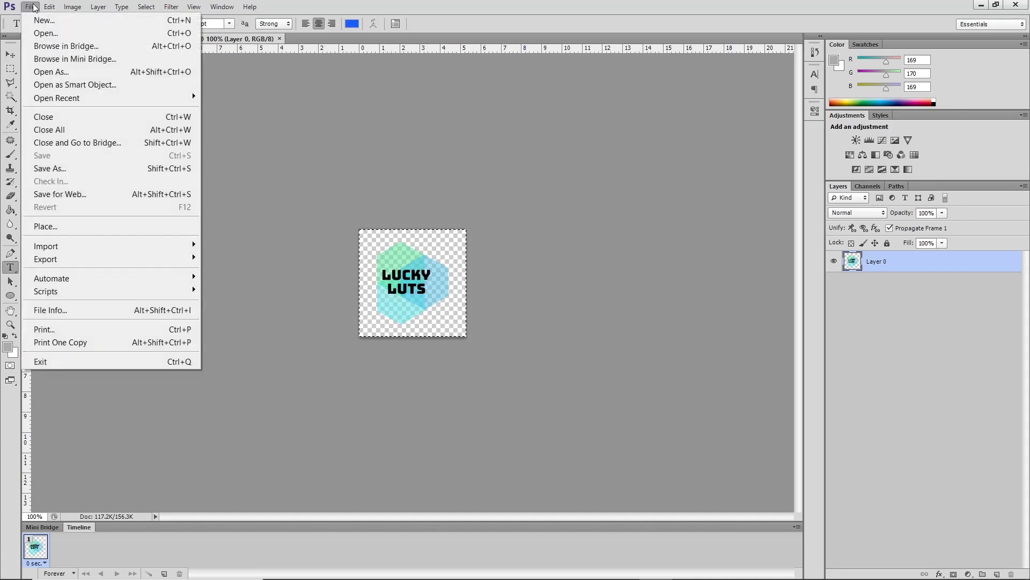
click(39, 20)
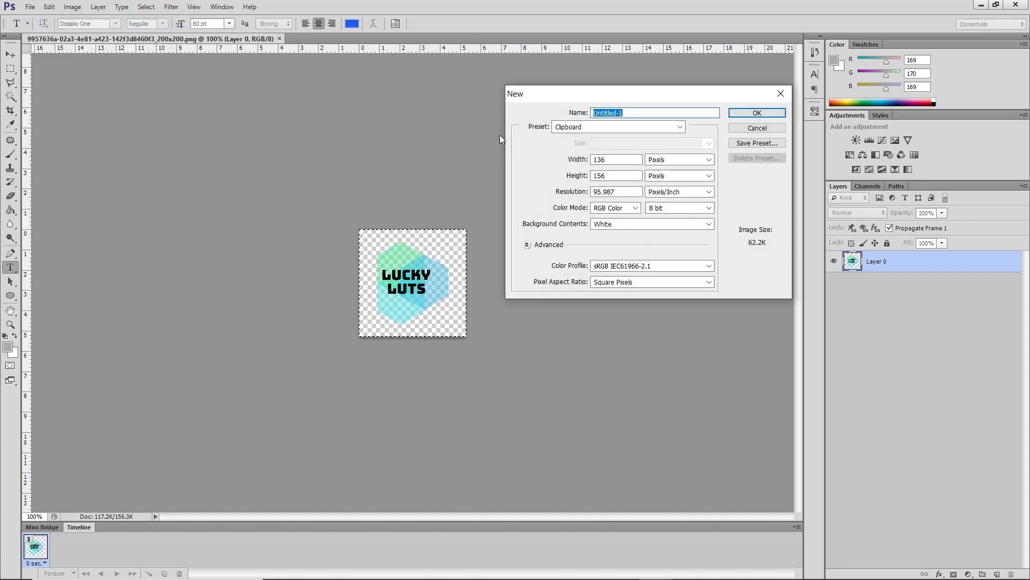
click(623, 160)
double_click(623, 160)
text(300)
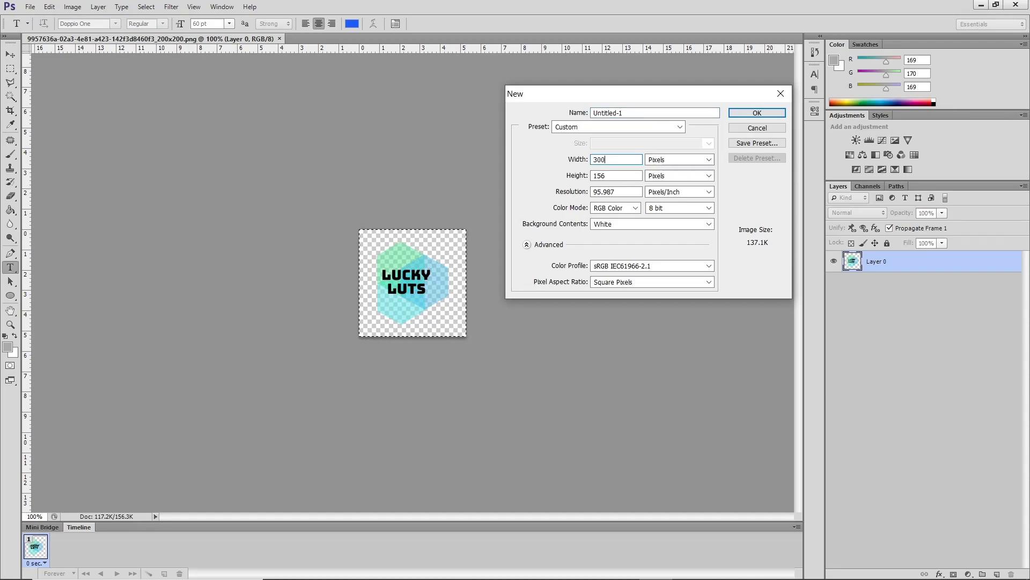
double_click(607, 175)
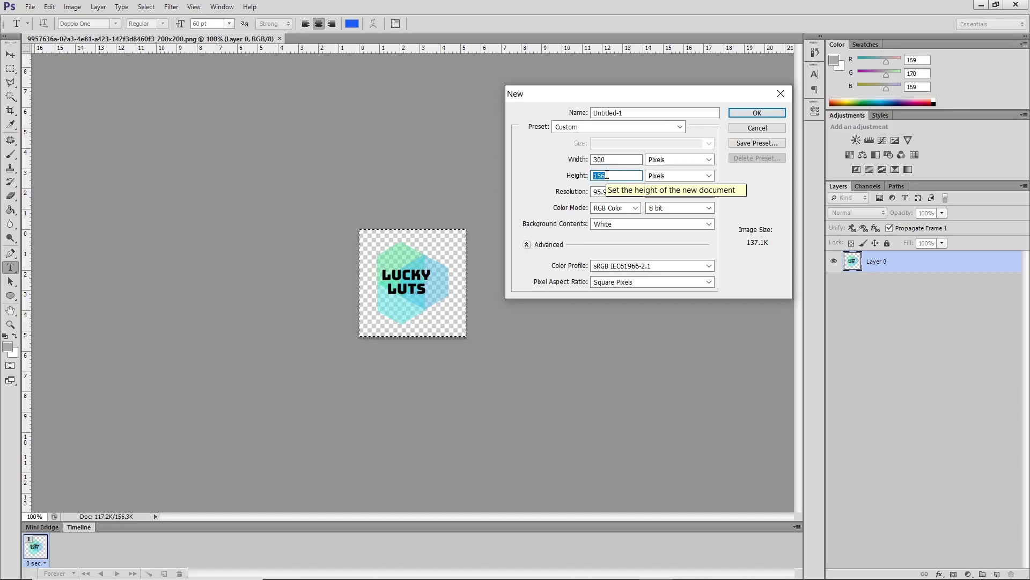
text(250)
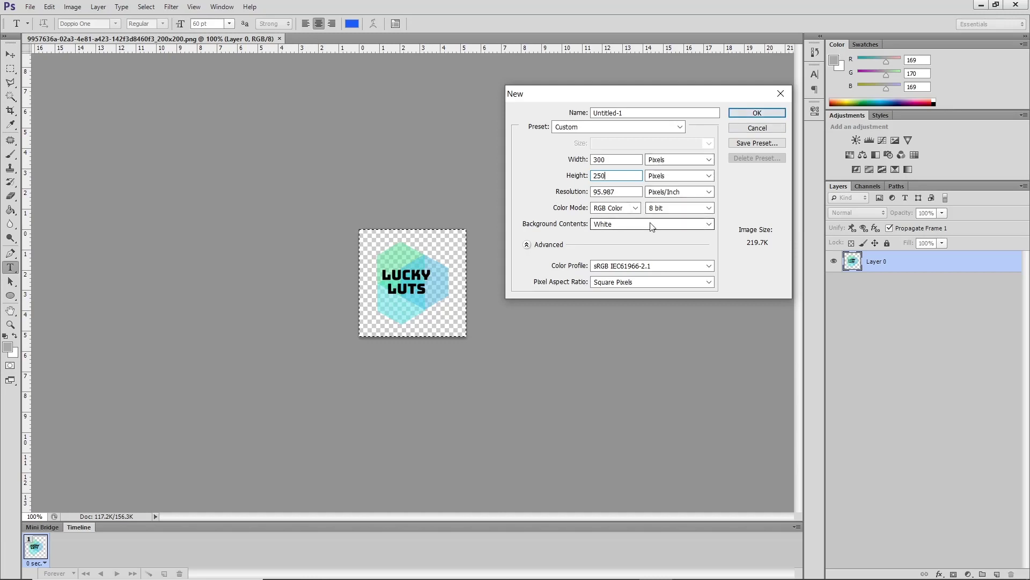
- Place the Lucky LUTs logo on the 300 × 250 canvas and save it as a PNG
click(746, 112)
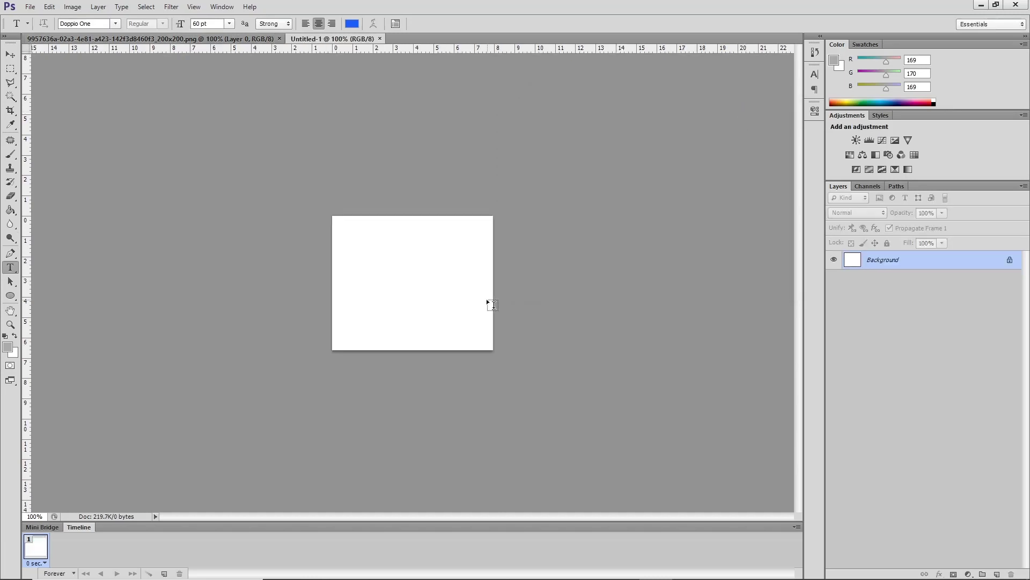
drag(494, 306, 460, 299)
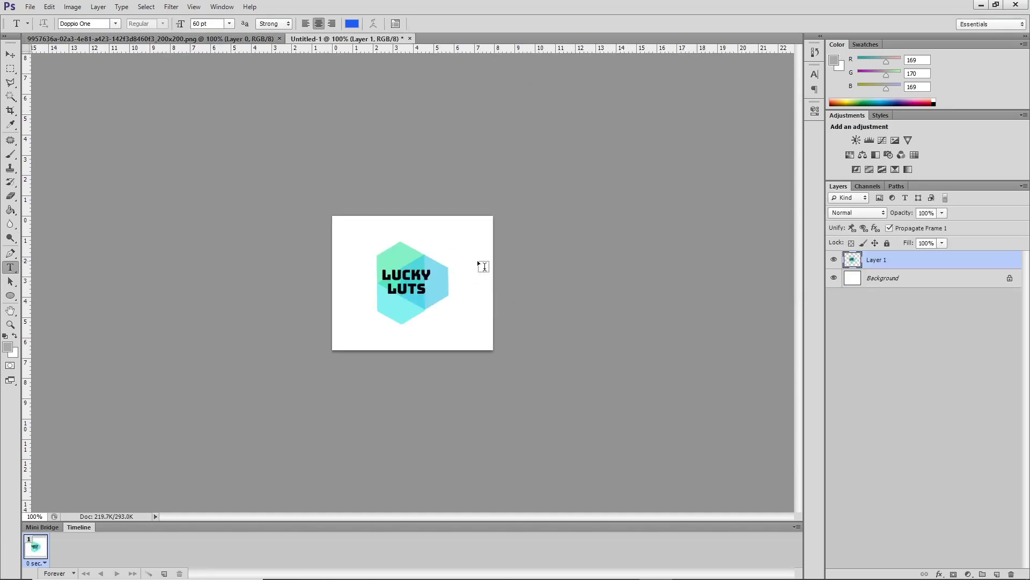
click(30, 7)
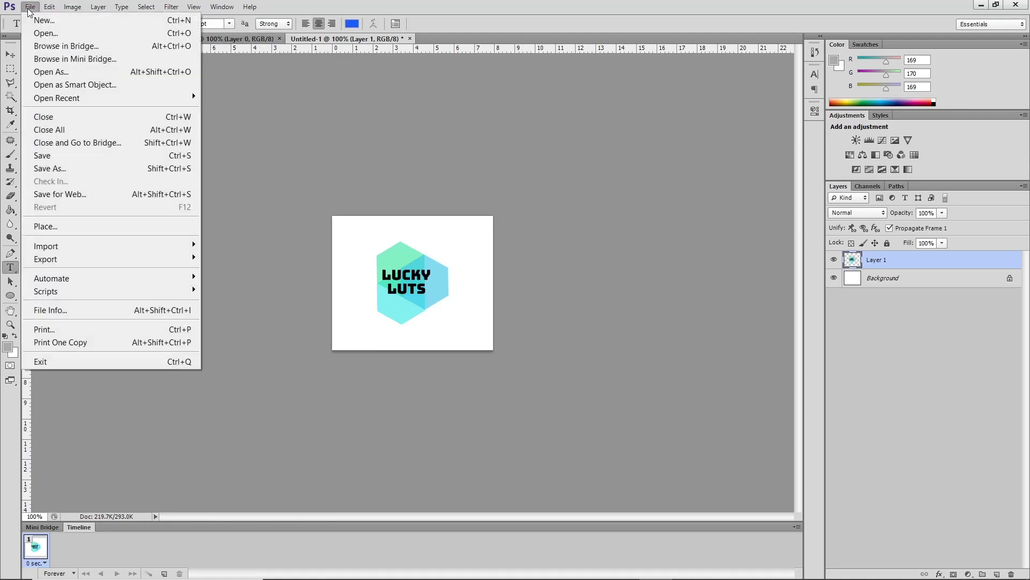
click(64, 167)
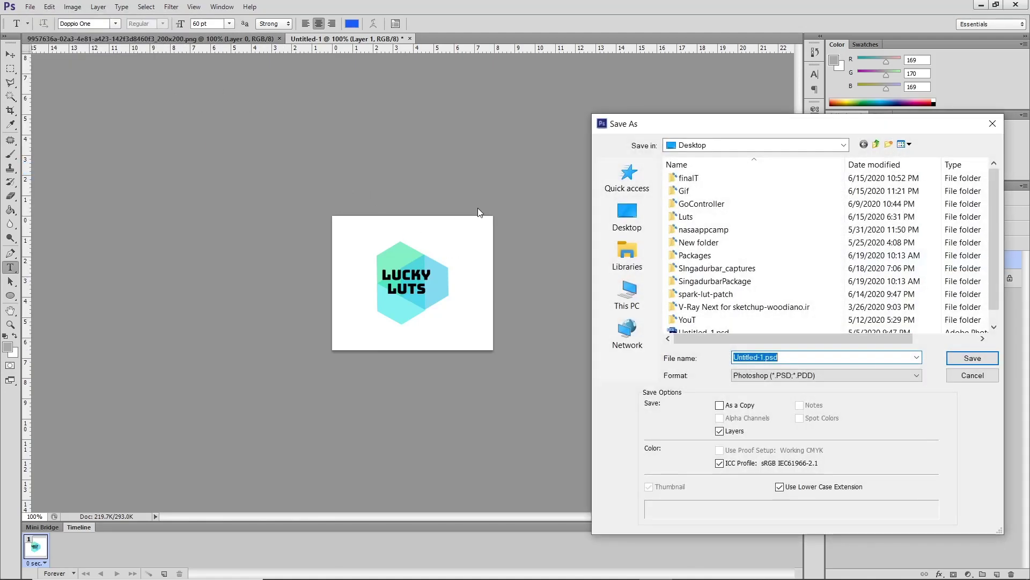
click(757, 377)
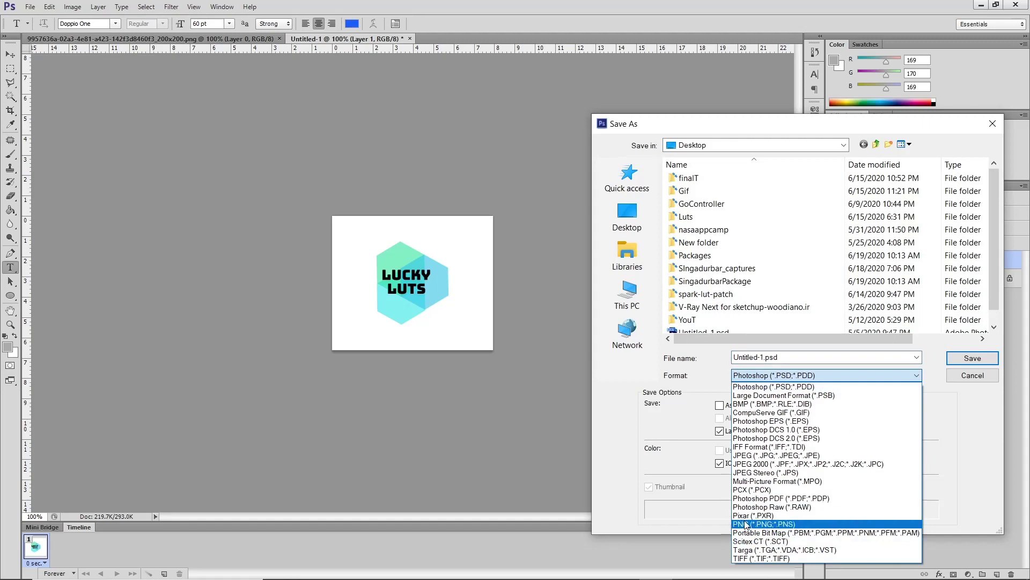
click(745, 524)
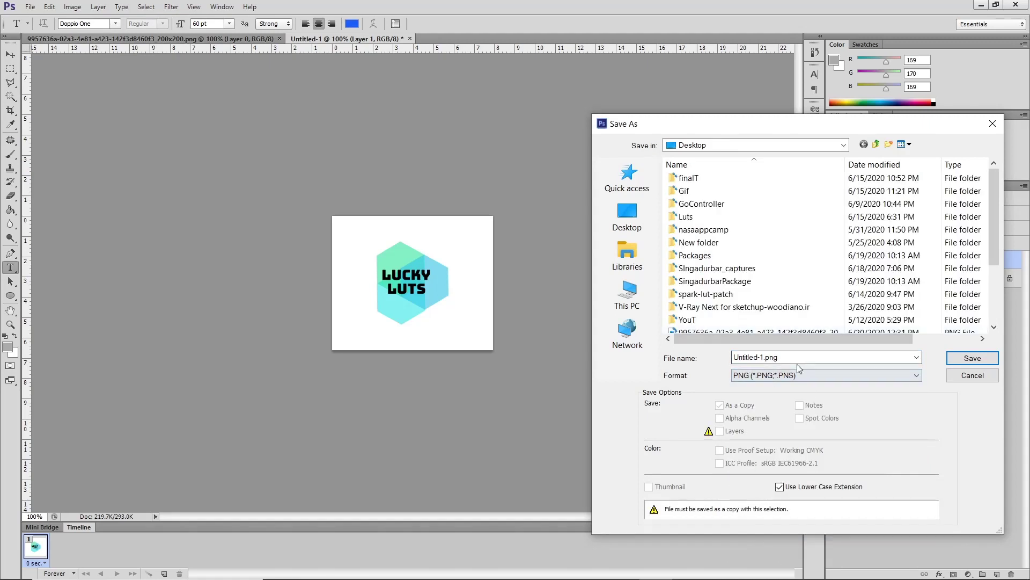
double_click(761, 358)
click(761, 358)
drag(766, 358, 724, 362)
text(luc)
text(kyL)
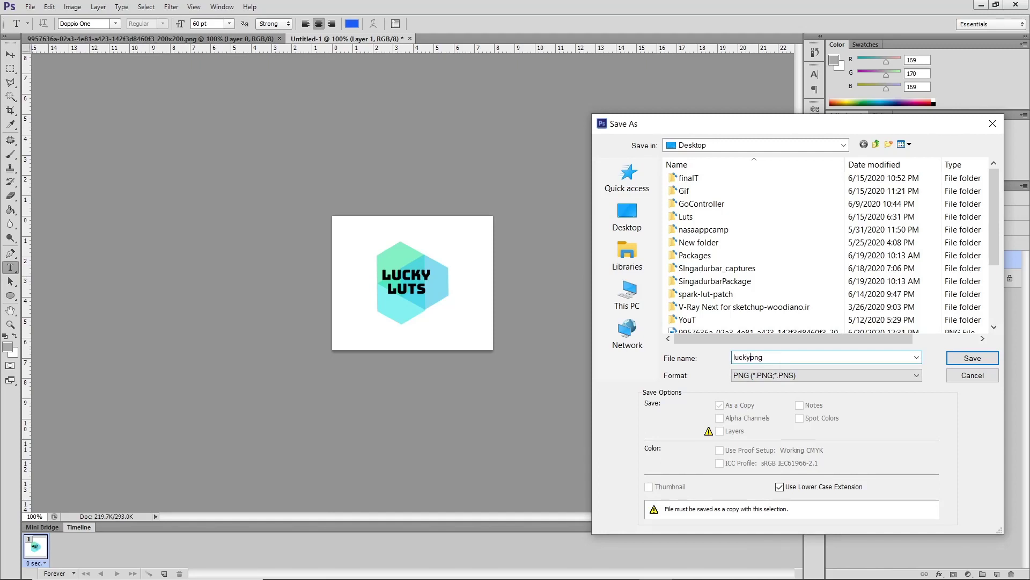
text(uts)
key(Return)
- Finish saving the PNG, then replace the Hub icon with luckyLuts.png cropped to 250x250
click(553, 178)
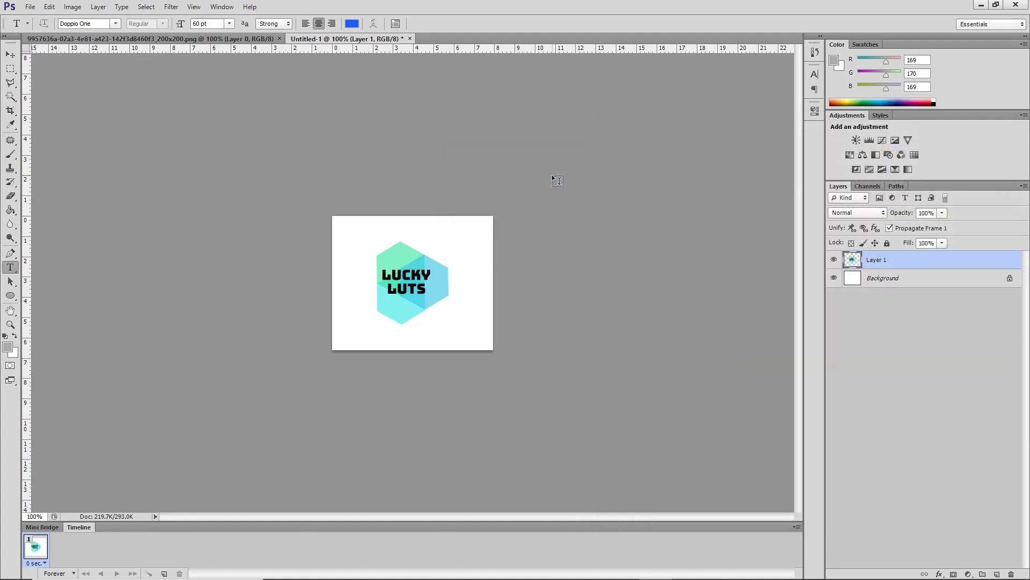
key(alt+Tab)
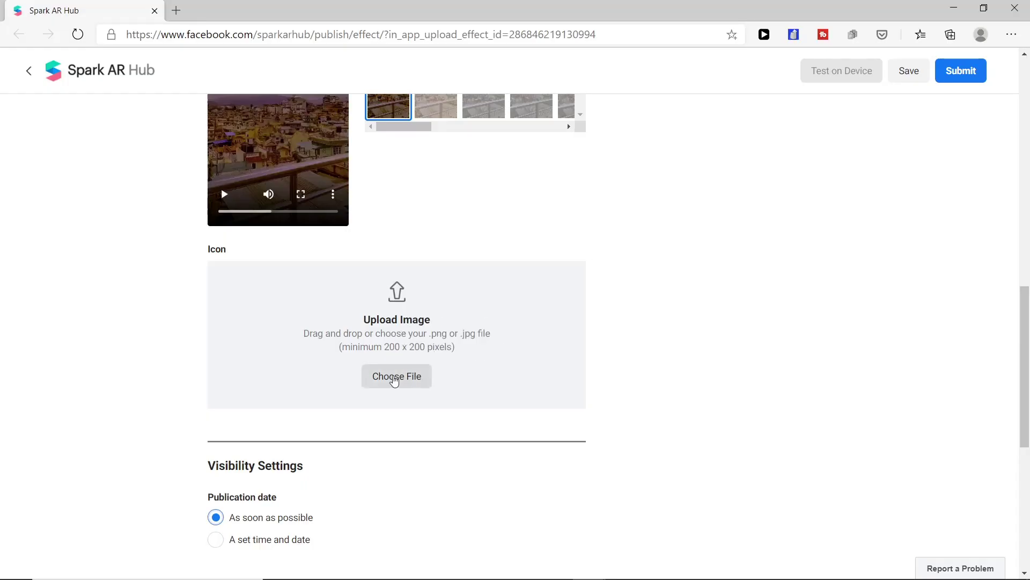
click(394, 378)
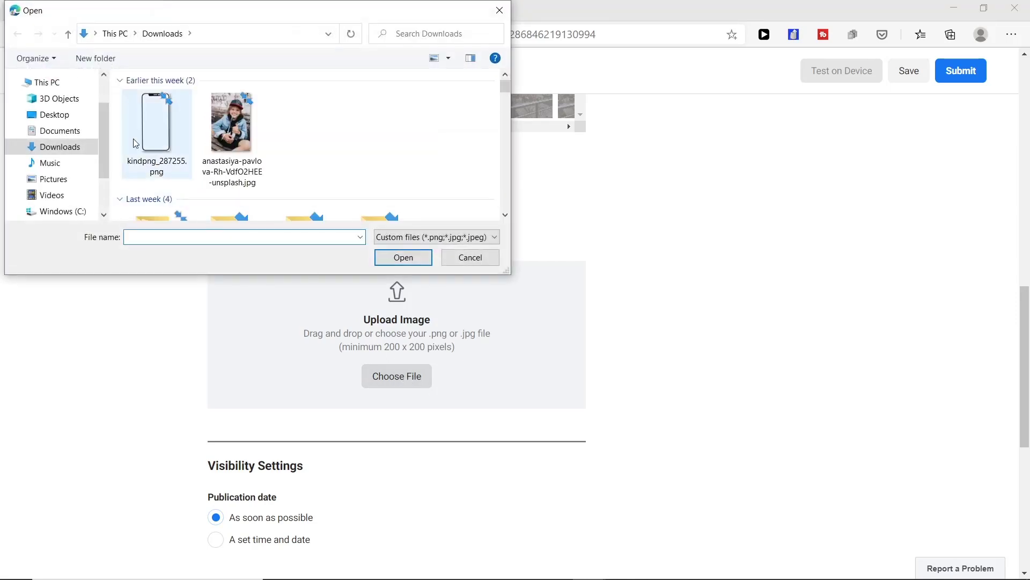
click(55, 115)
scroll(326, 172, down, 5)
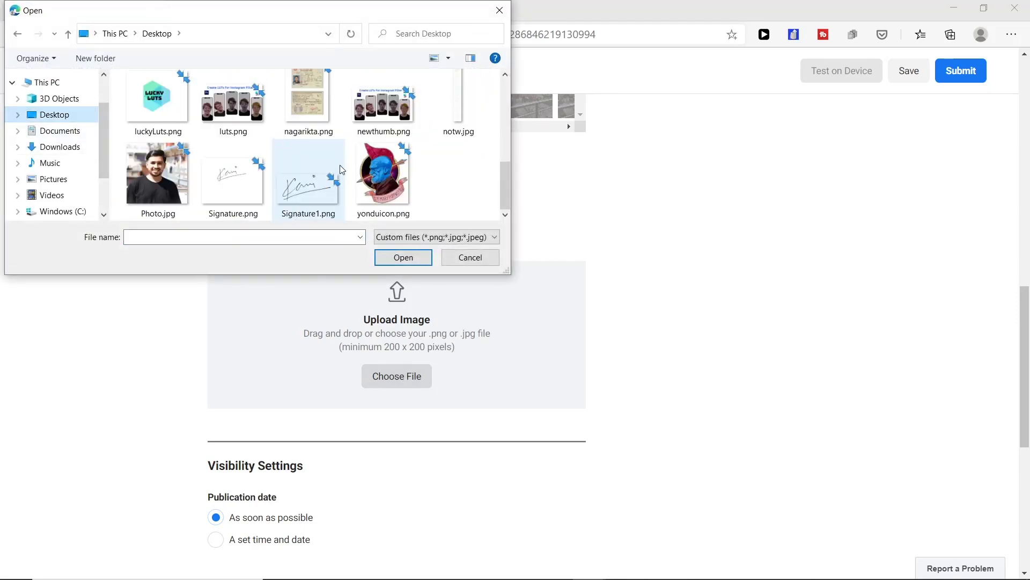
double_click(156, 99)
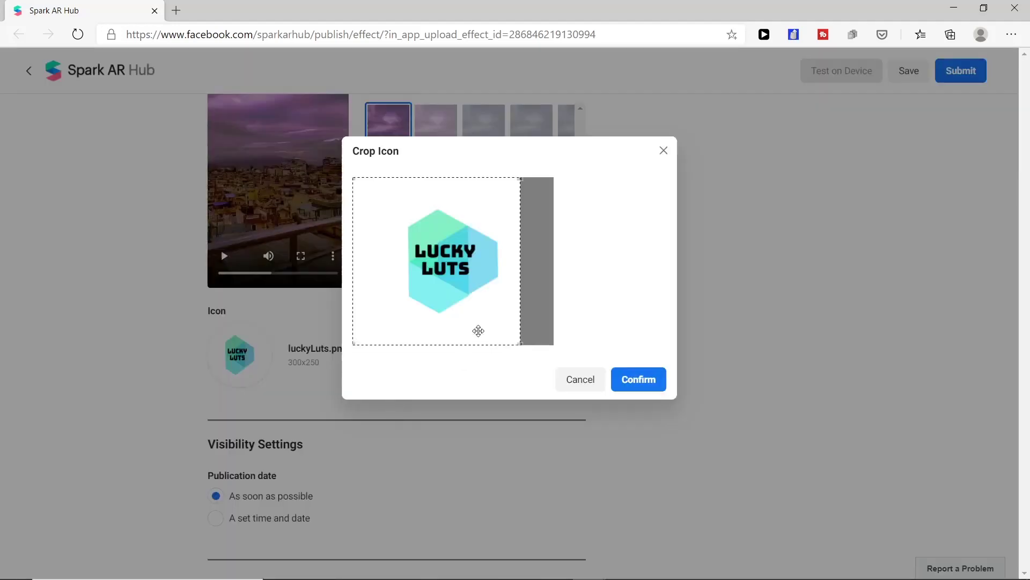
drag(459, 304, 463, 338)
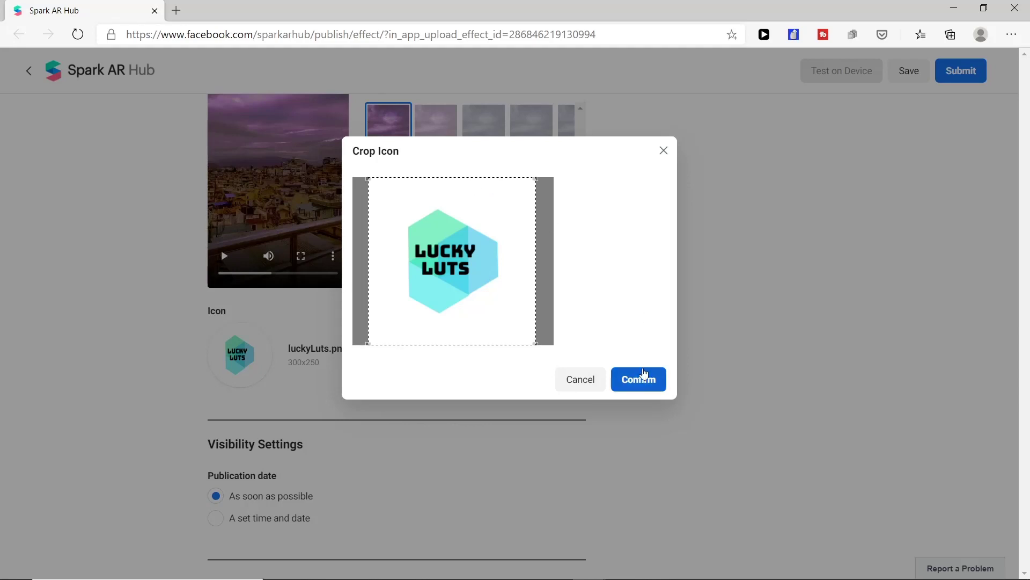
click(643, 377)
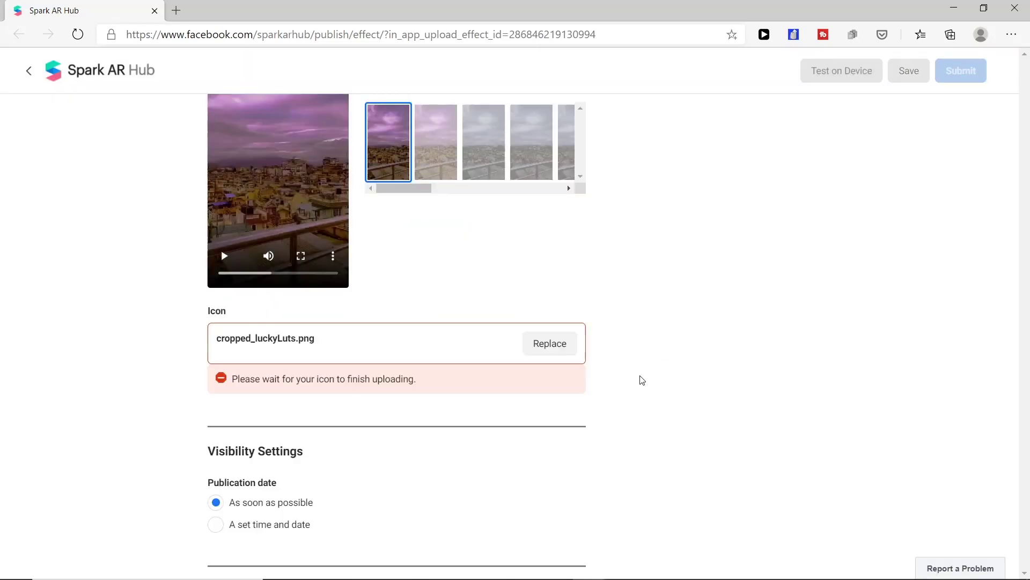
scroll(642, 380, down, 1)
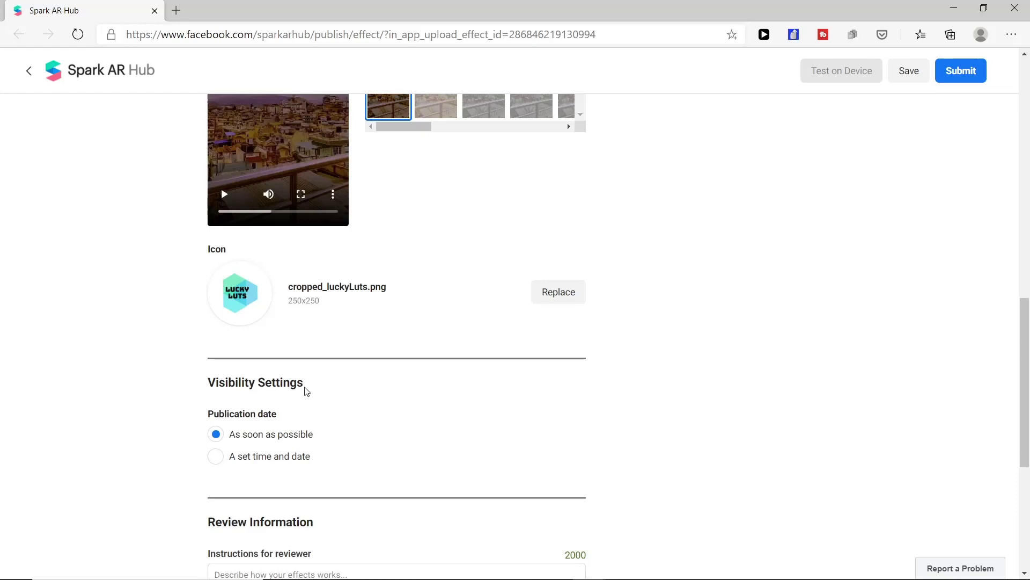
scroll(293, 397, down, 1)
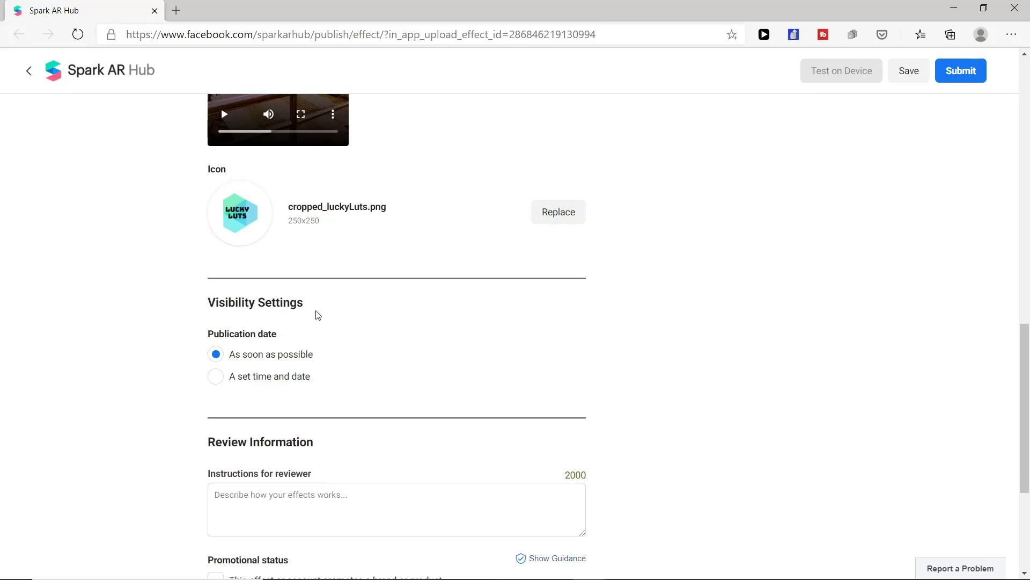
scroll(298, 324, down, 2)
scroll(233, 233, up, 1)
click(219, 302)
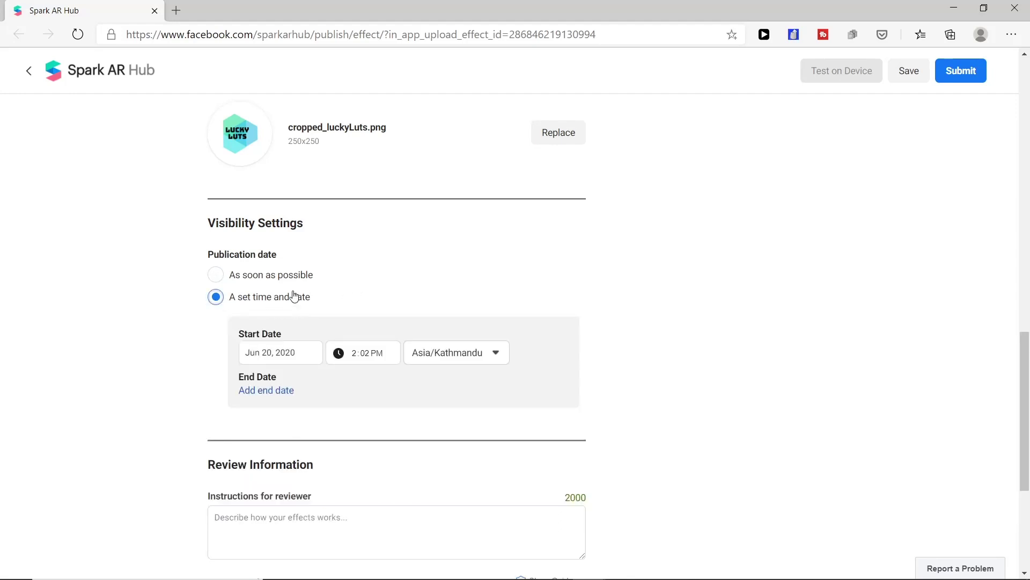
click(217, 277)
scroll(400, 366, down, 3)
click(267, 231)
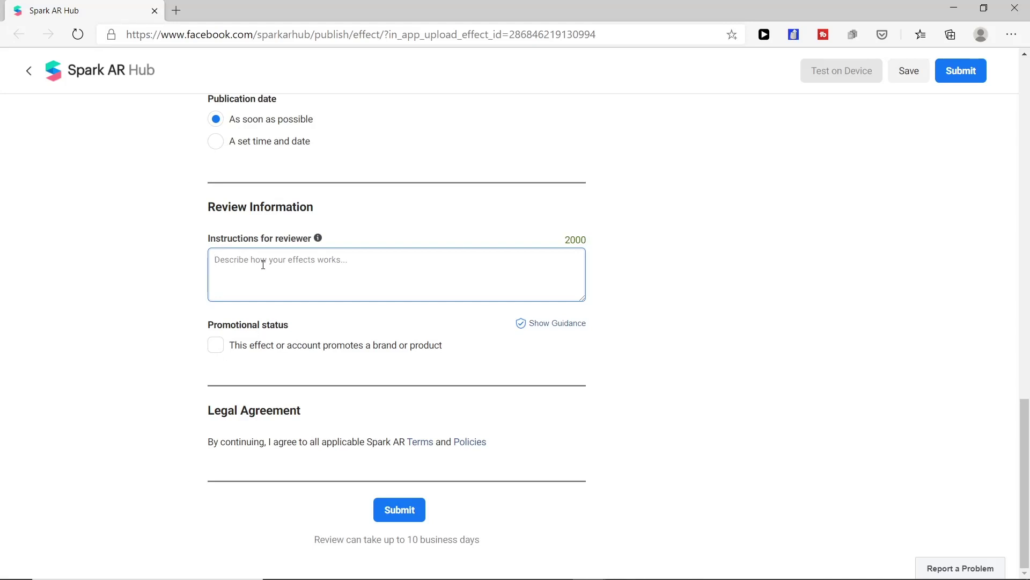
- Enter the reviewer note 'Changes color of LUTs when user tap in screen' and submit the effect
text(Chanh)
key(BackSpace)
text(ges color of LUTs wh)
text(en user tap)
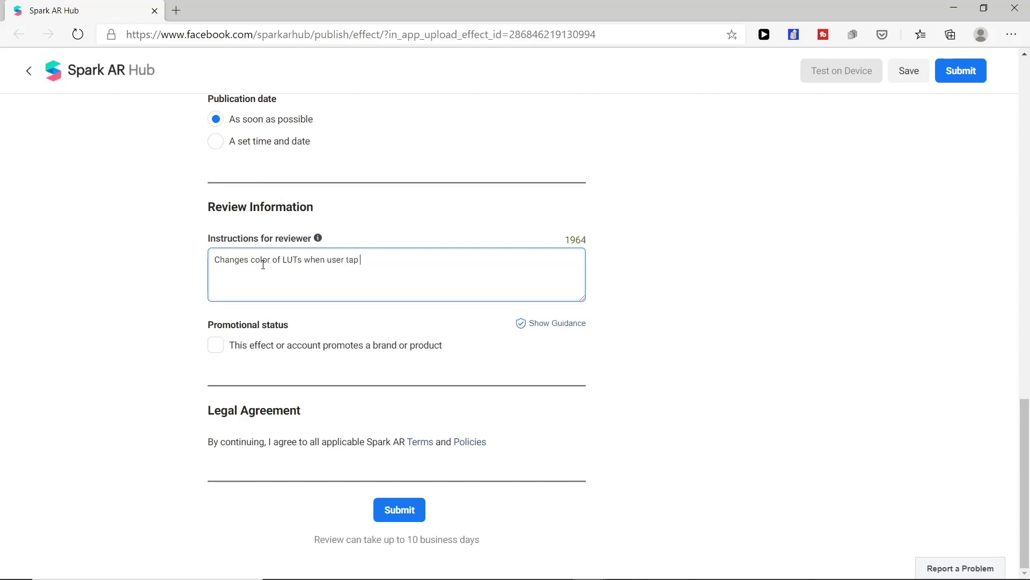
text( in screen)
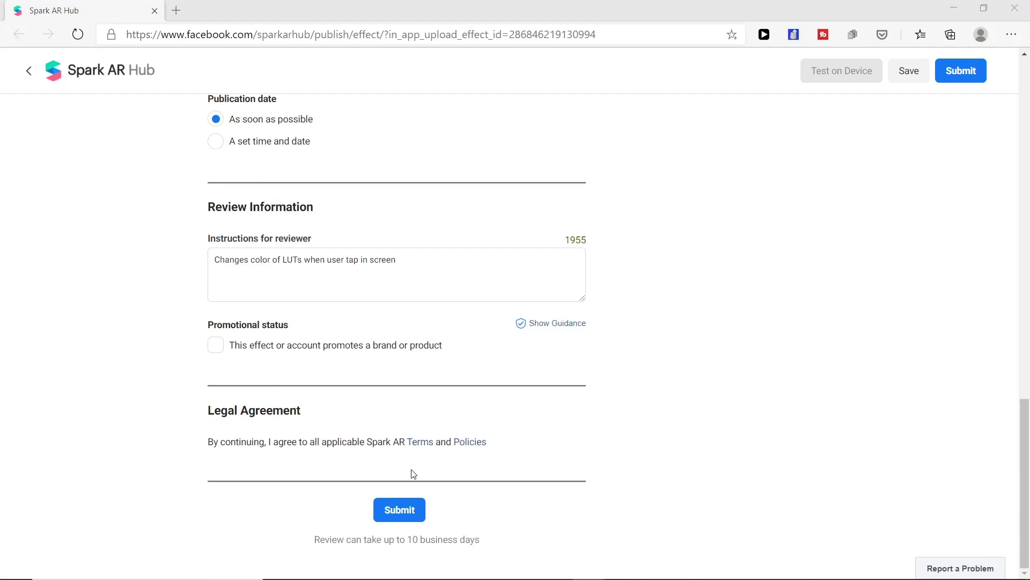
click(389, 511)
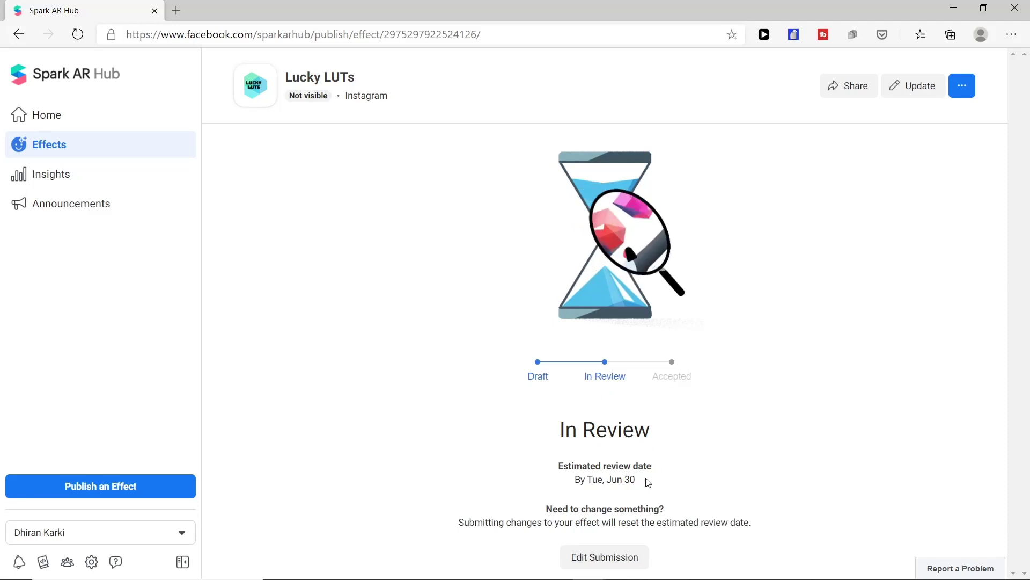
- Go back to the Hub Home dashboard once Lucky LUTs shows In Review
click(110, 114)
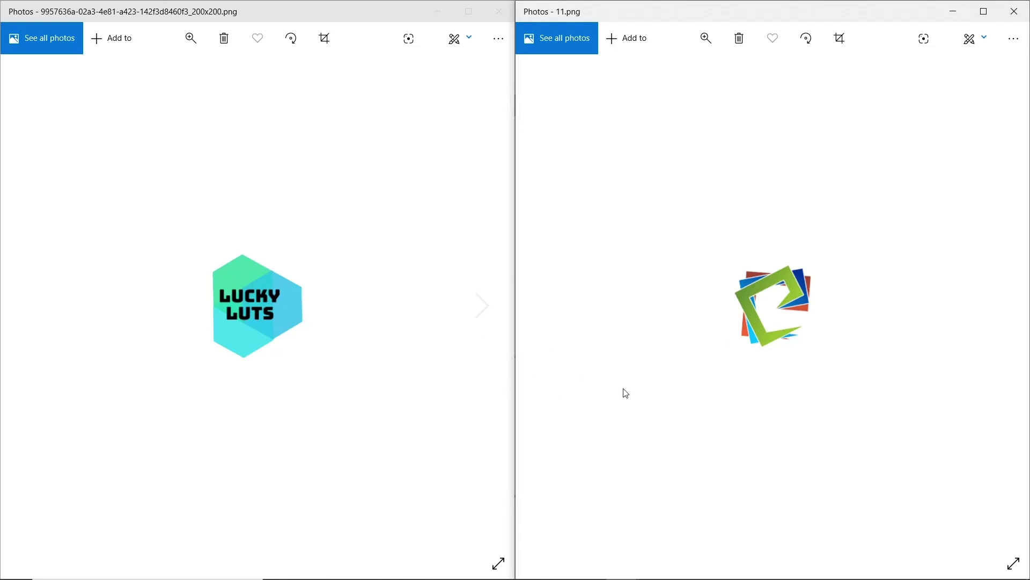
- Focus the left Photos window to compare the old LUCKY LUTS icon with the 11.png logo
click(504, 350)
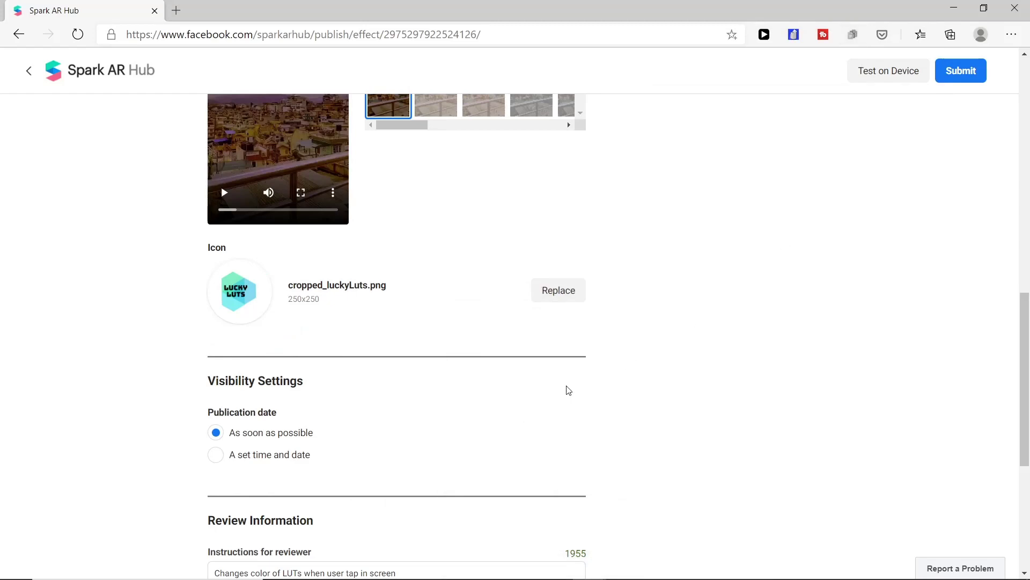
- Replace the effect icon with 11.png and confirm the crop
click(559, 295)
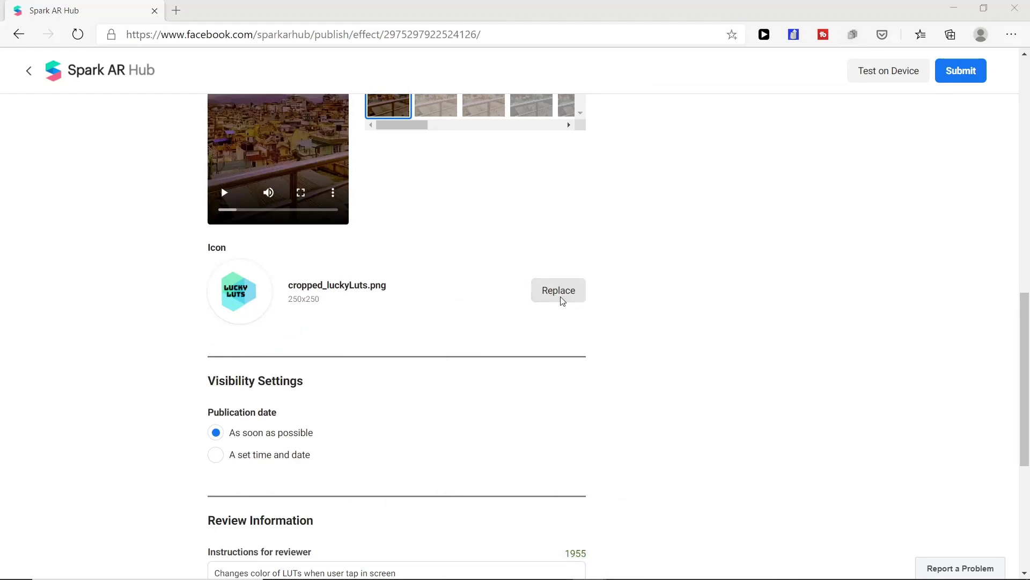
scroll(334, 169, down, 6)
scroll(333, 169, up, 5)
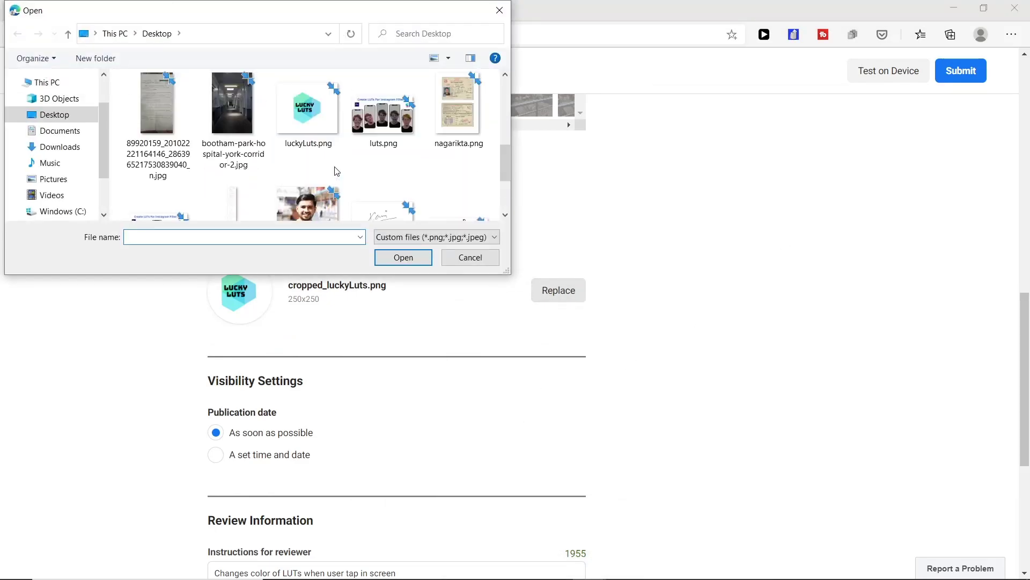
scroll(333, 163, down, 1)
click(375, 170)
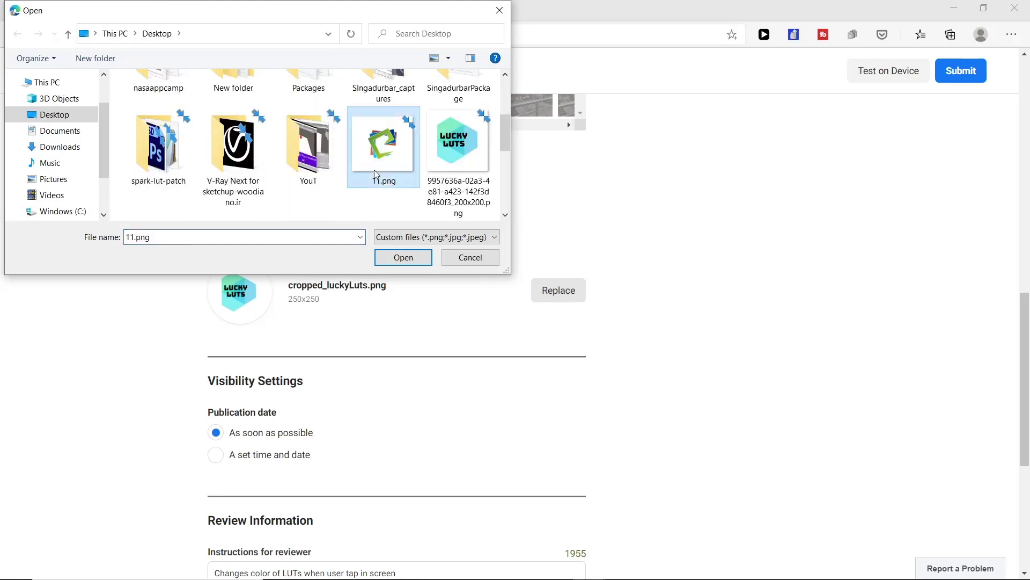
double_click(375, 169)
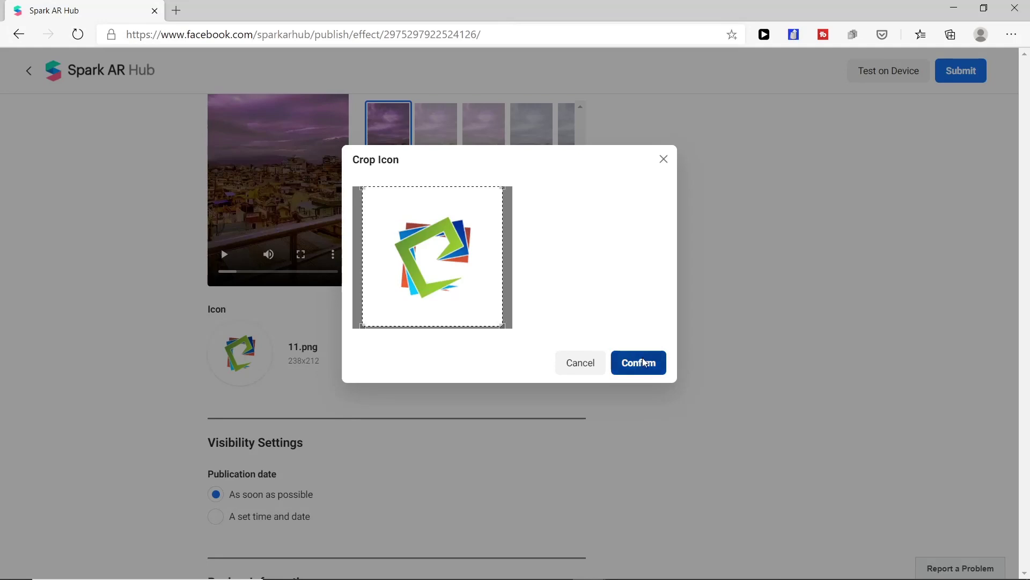
click(644, 364)
- Submit the Lucky LUTs effect for review
scroll(538, 371, down, 5)
scroll(488, 361, up, 4)
scroll(483, 361, down, 4)
click(398, 510)
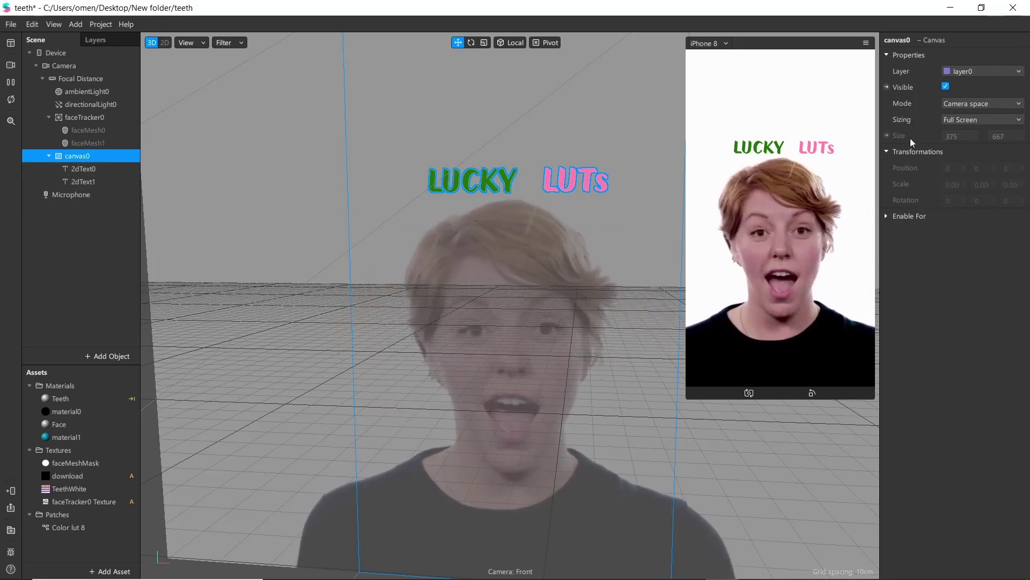
- Set canvas0 Mode to World space and parent it under faceTracker0
click(959, 106)
click(961, 114)
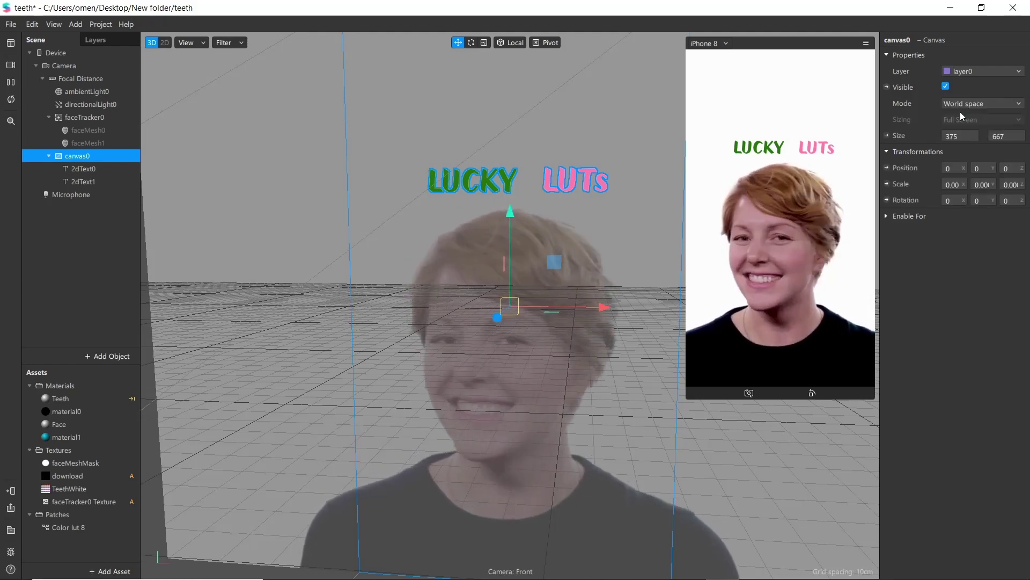
click(49, 155)
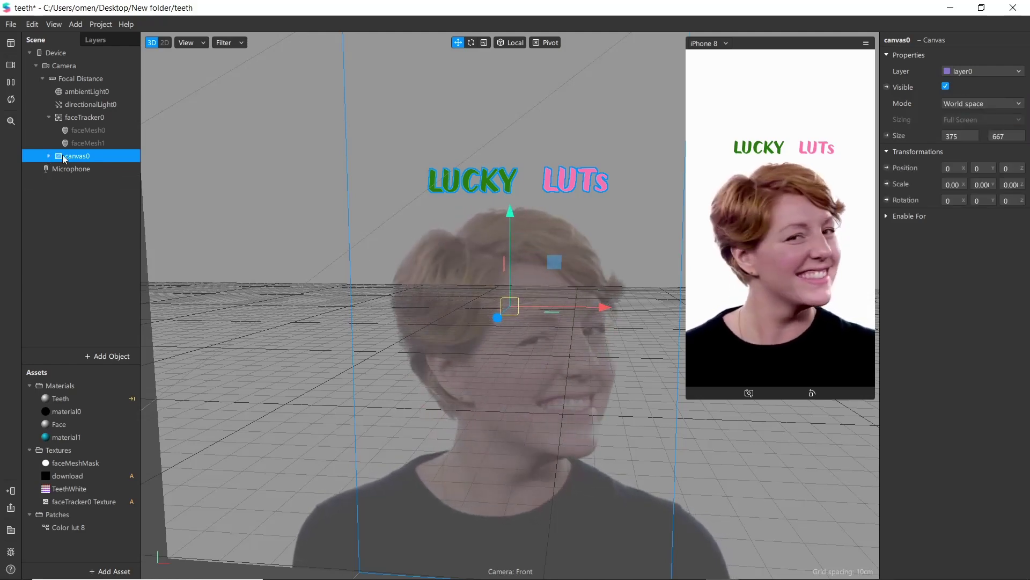
drag(70, 159, 79, 117)
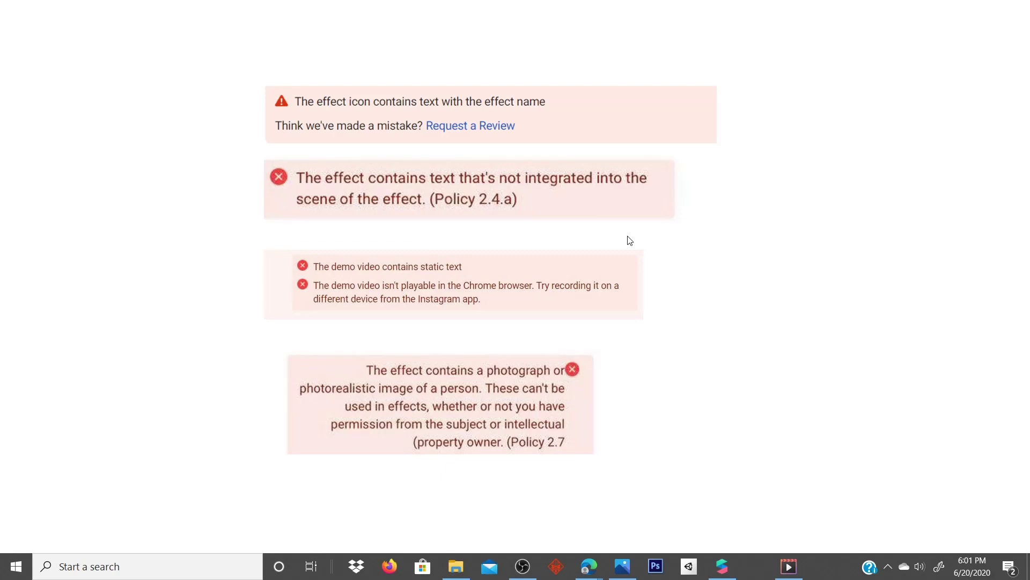
mouse_move(591, 561)
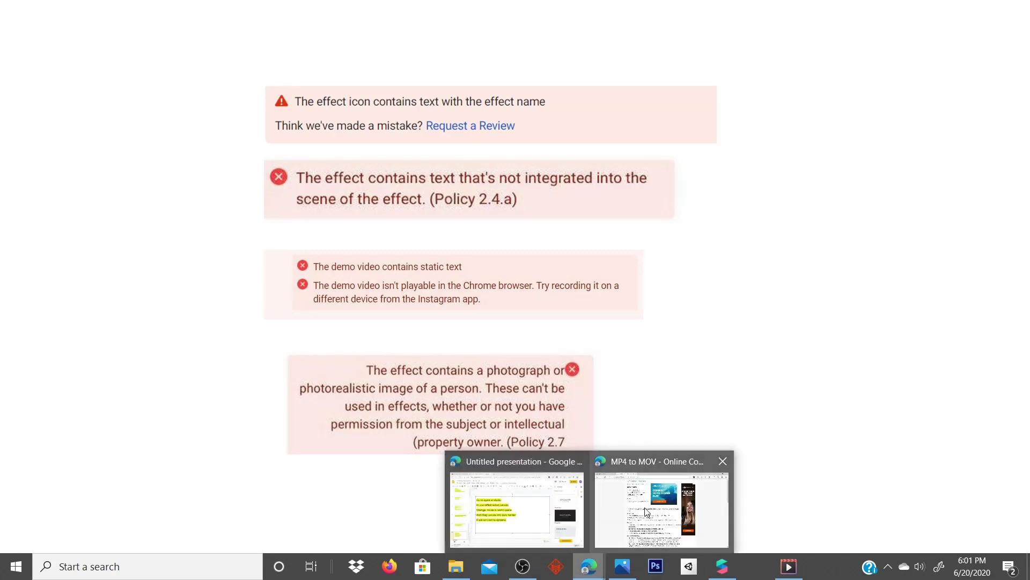
- Convert VID_46630728_184028_093.mp4 from Downloads to MOV with the MP4 to MOV converter
click(628, 510)
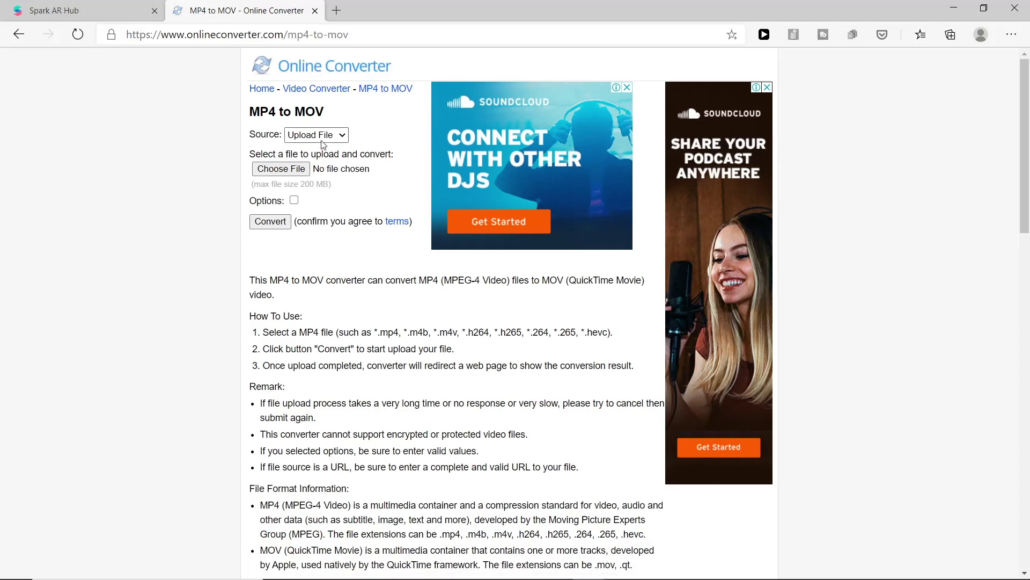
click(294, 170)
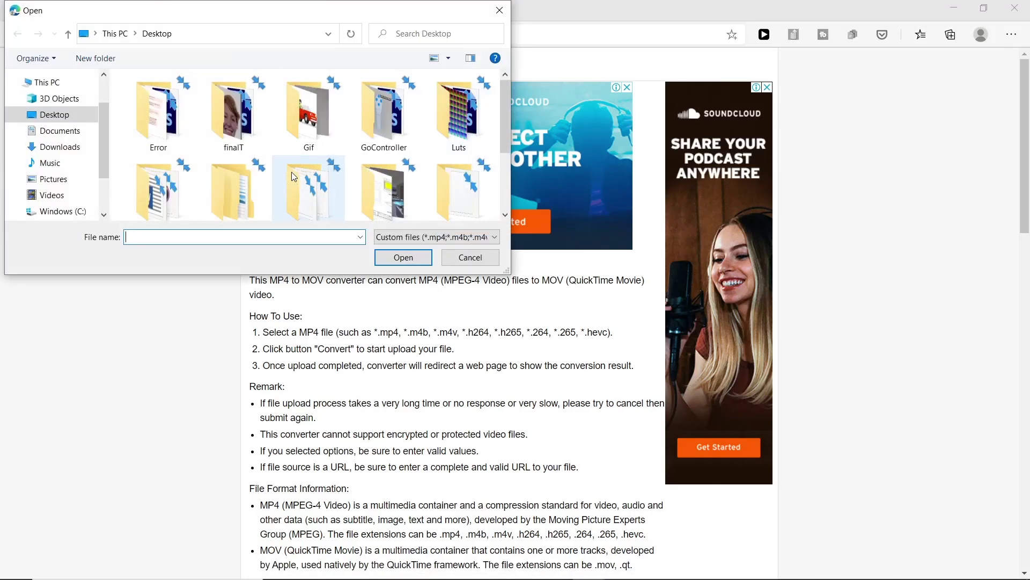
click(61, 146)
scroll(269, 145, down, 3)
scroll(214, 139, up, 2)
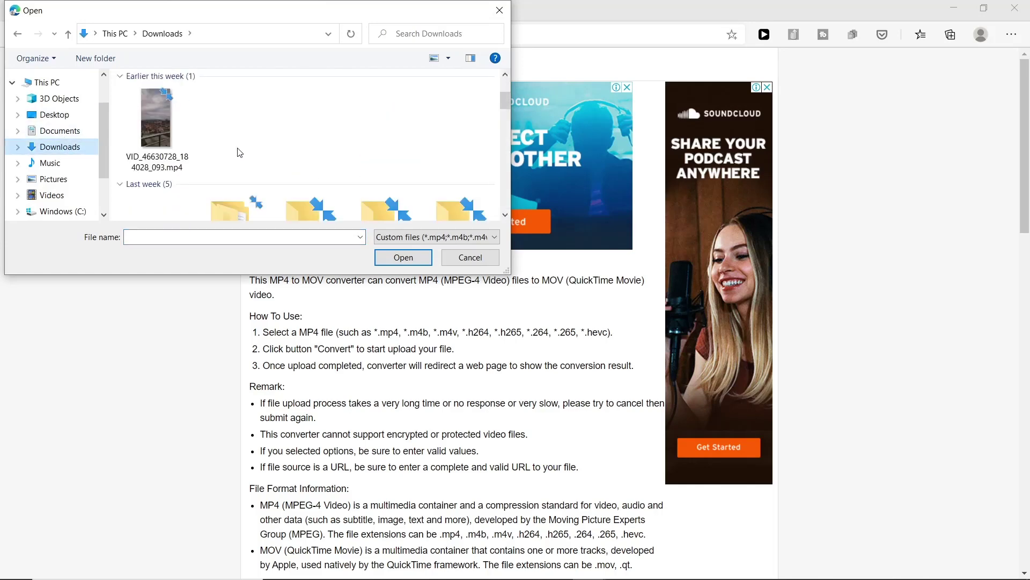
double_click(164, 133)
click(273, 222)
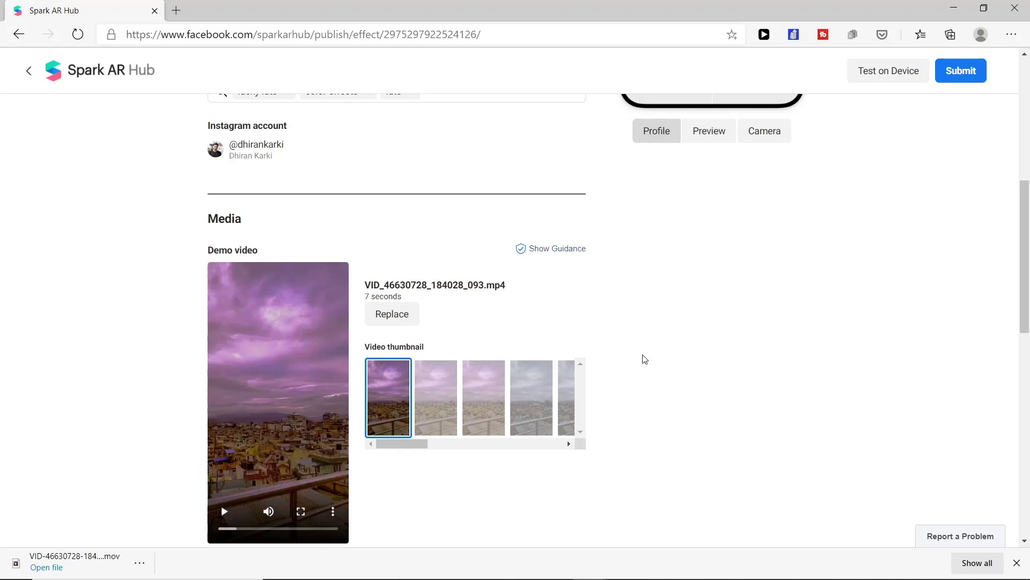
click(392, 314)
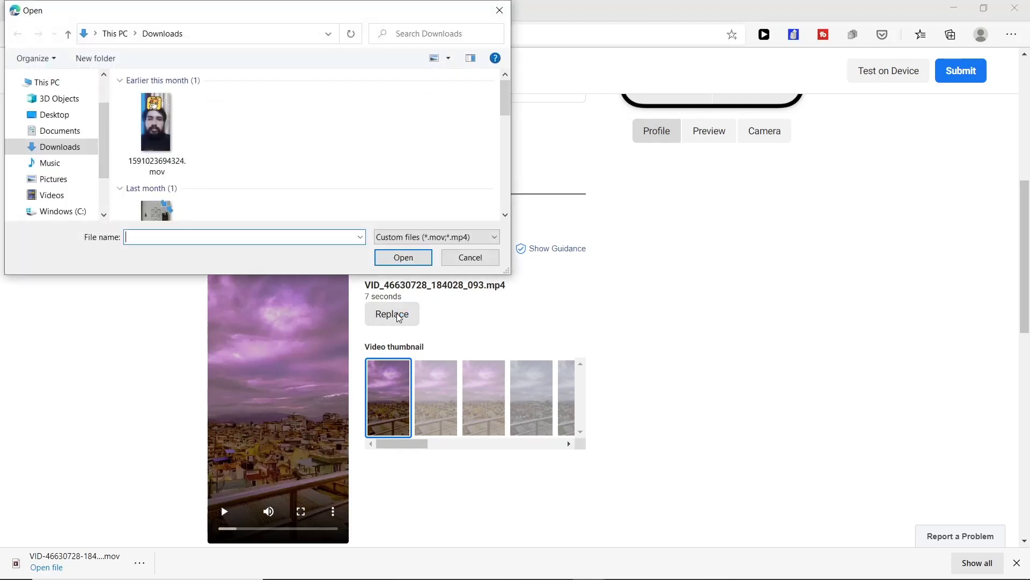
click(156, 129)
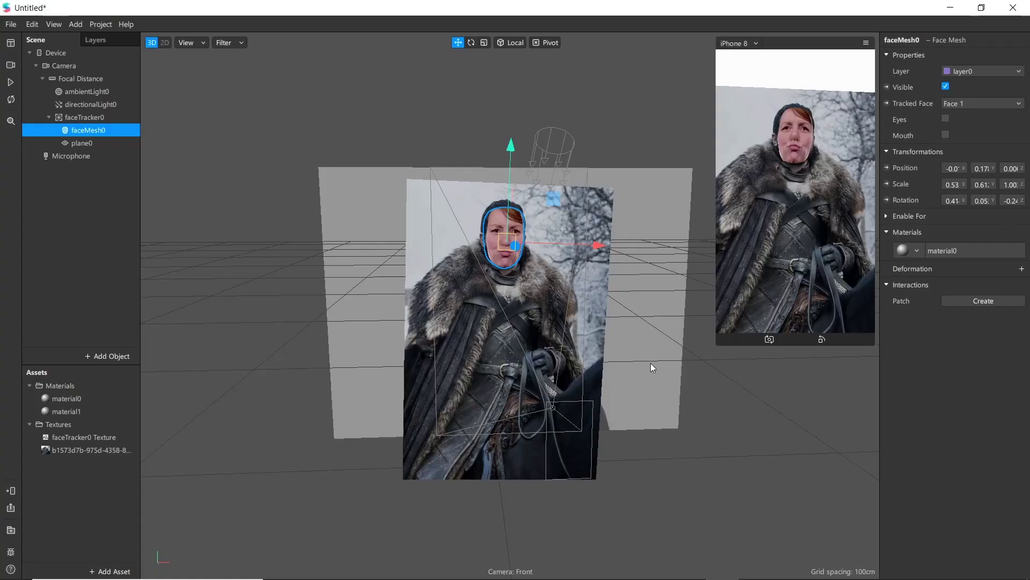
- Hide faceMesh0 to reveal the plane's photo, then bring up Photoshop
click(946, 86)
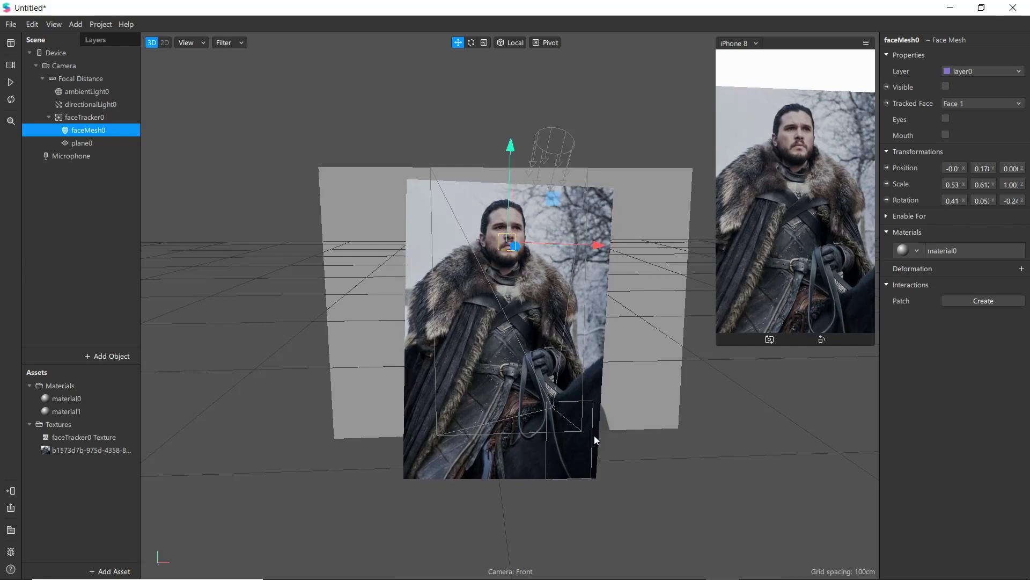
click(673, 567)
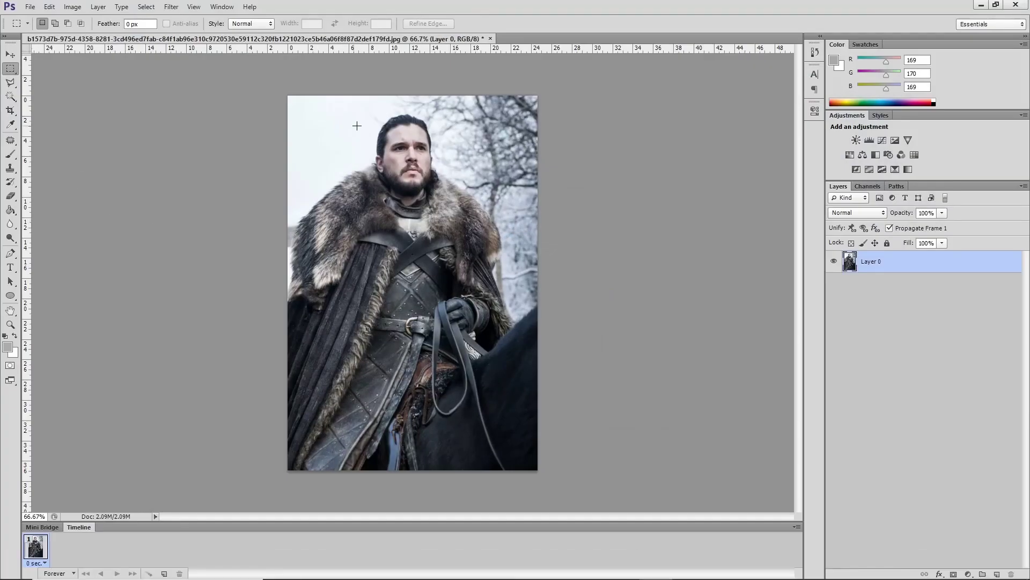
- Select the man's face and apply a Gaussian Blur with a 6.8-pixel radius
drag(397, 134, 425, 178)
click(171, 6)
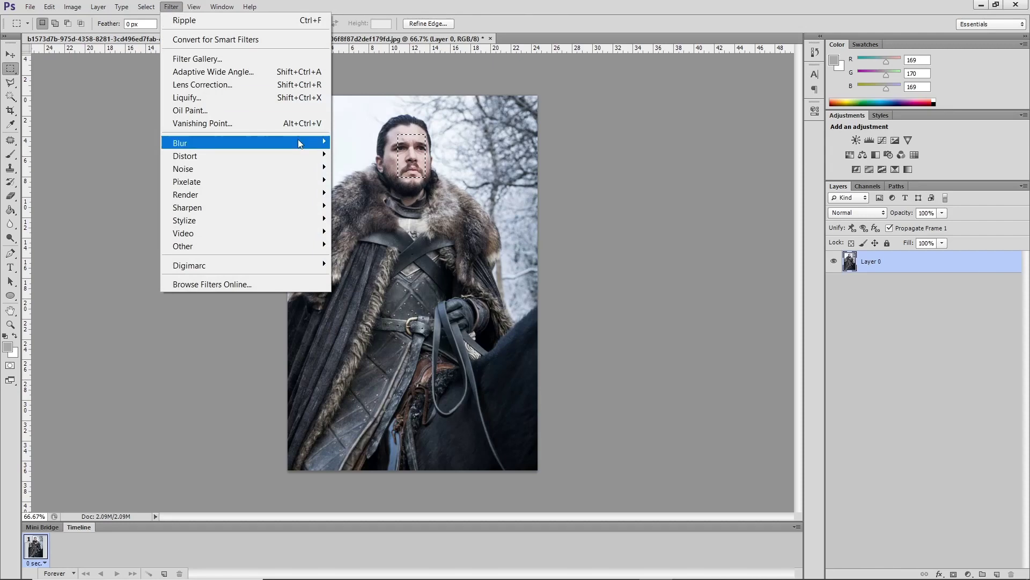
mouse_move(322, 145)
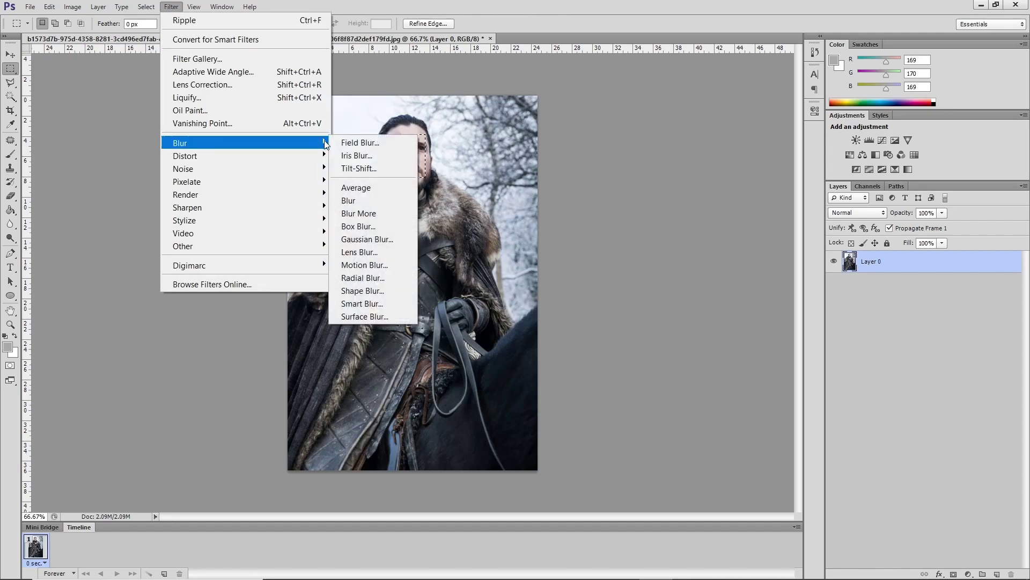
click(368, 239)
text(6.8)
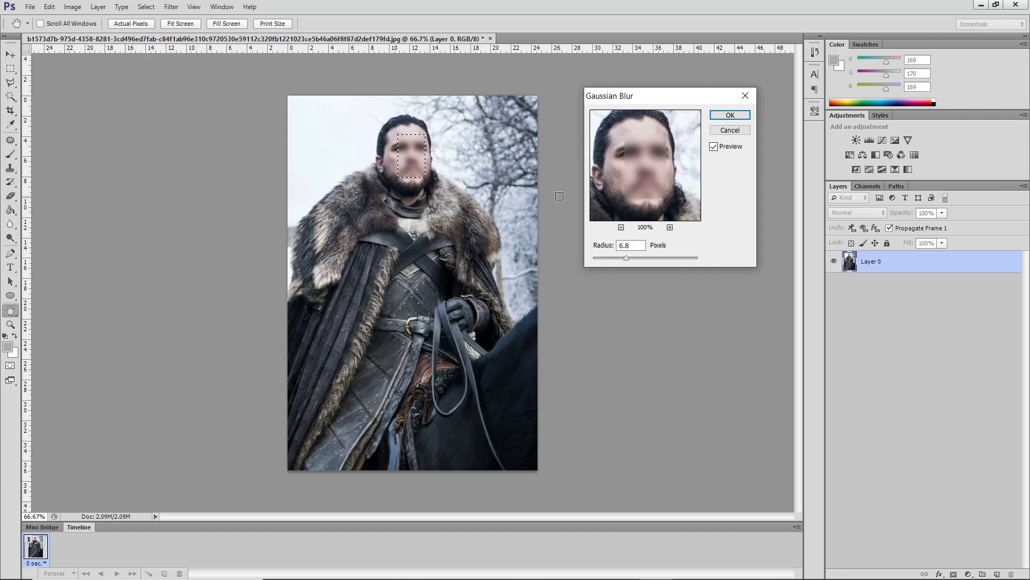
click(728, 116)
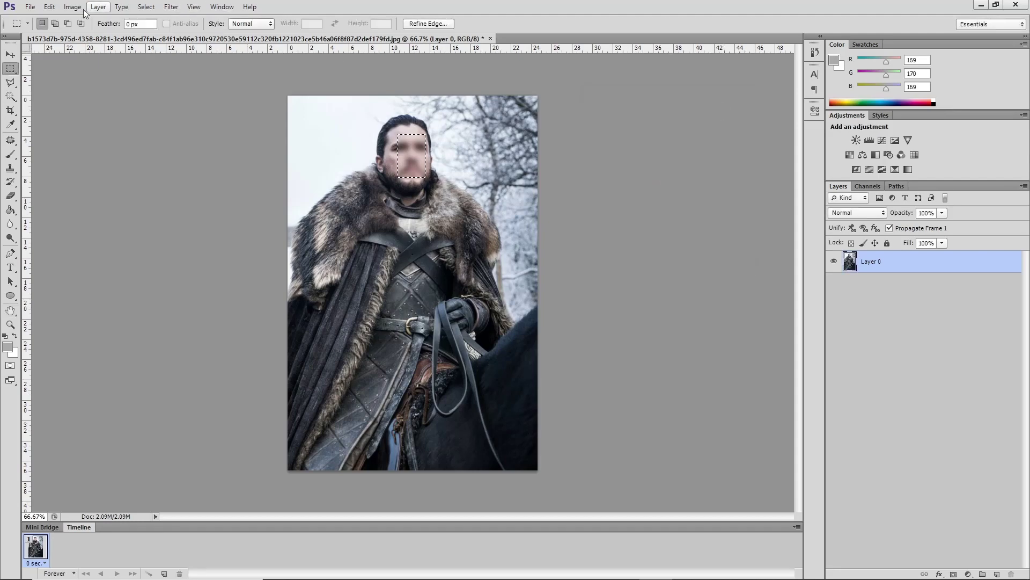
click(30, 6)
mouse_move(48, 6)
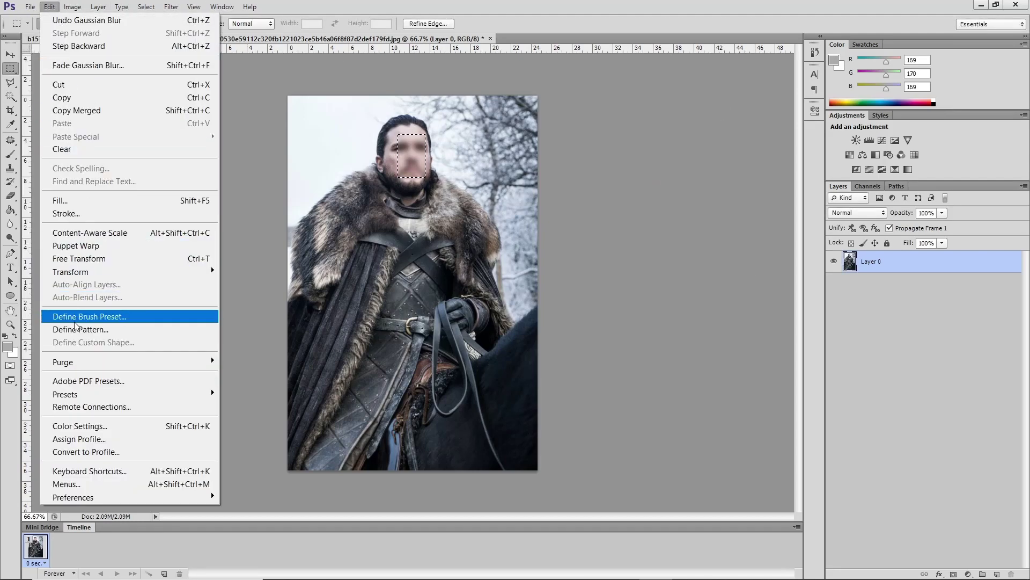
- Begin saving a copy of the face-blurred photo with PNG as the format
click(63, 168)
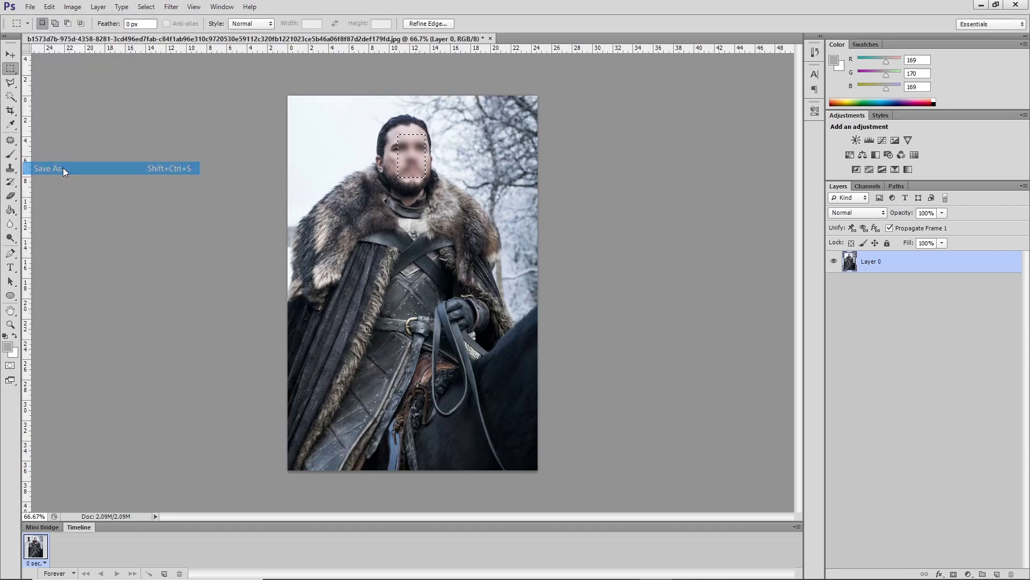
click(851, 375)
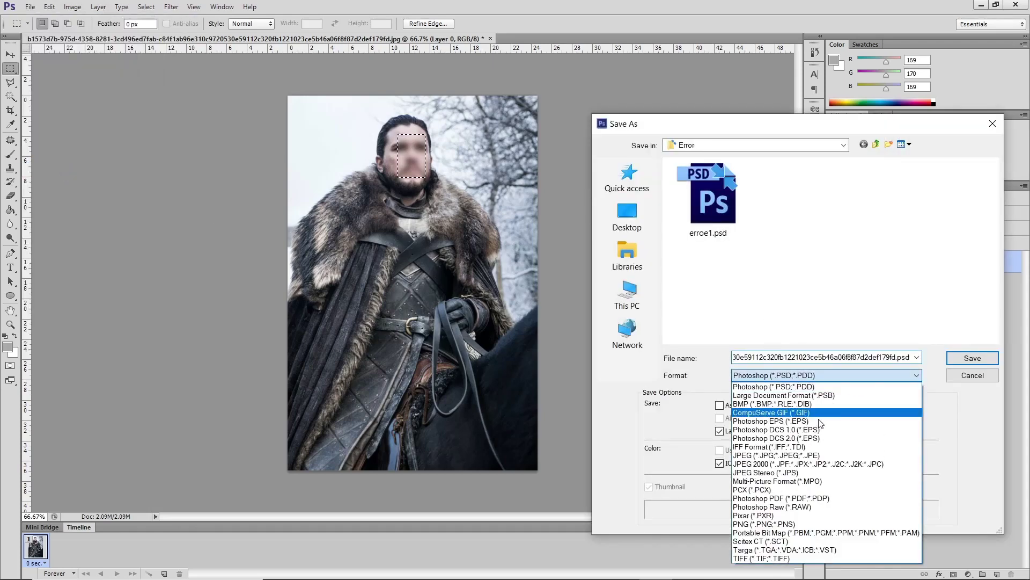
click(755, 525)
- Name the PNG copy 'new' and save it, accepting the default PNG options
double_click(766, 356)
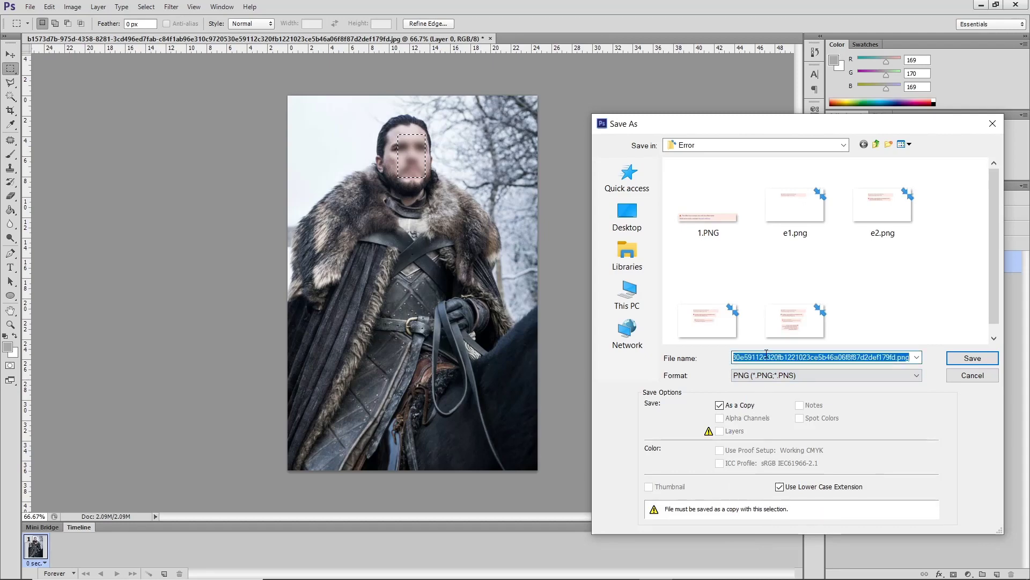
text(d496ed7fab-new)
key(BackSpace)
key(BackSpace)
key(BackSpace)
key(BackSpace)
key(BackSpace)
key(BackSpace)
key(BackSpace)
key(BackSpace)
key(BackSpace)
key(BackSpace)
key(BackSpace)
key(BackSpace)
key(BackSpace)
text(-435)
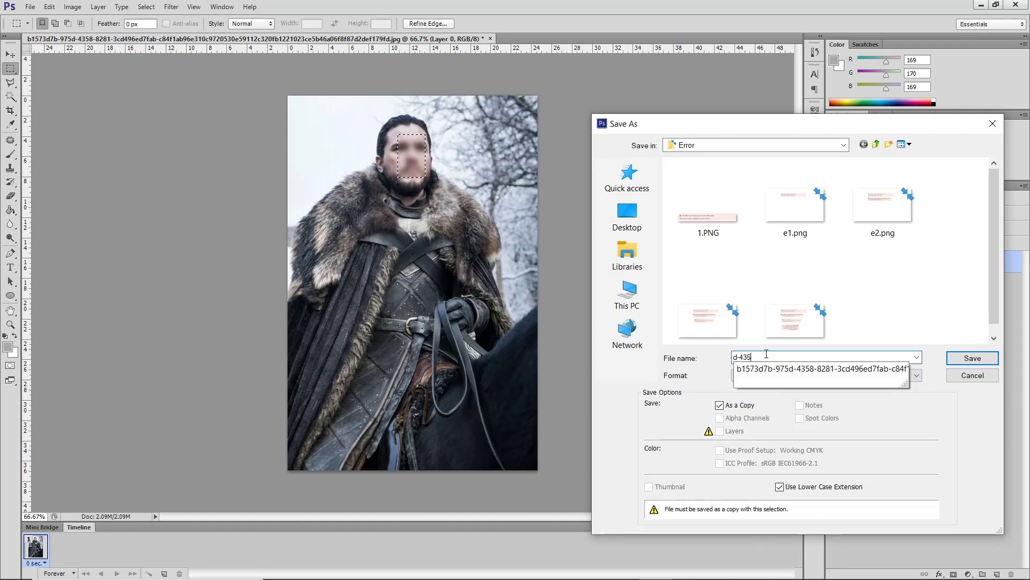
key(ctrl+a)
text(b1573d7b-97)
double_click(766, 356)
text(new)
key(Return)
click(565, 179)
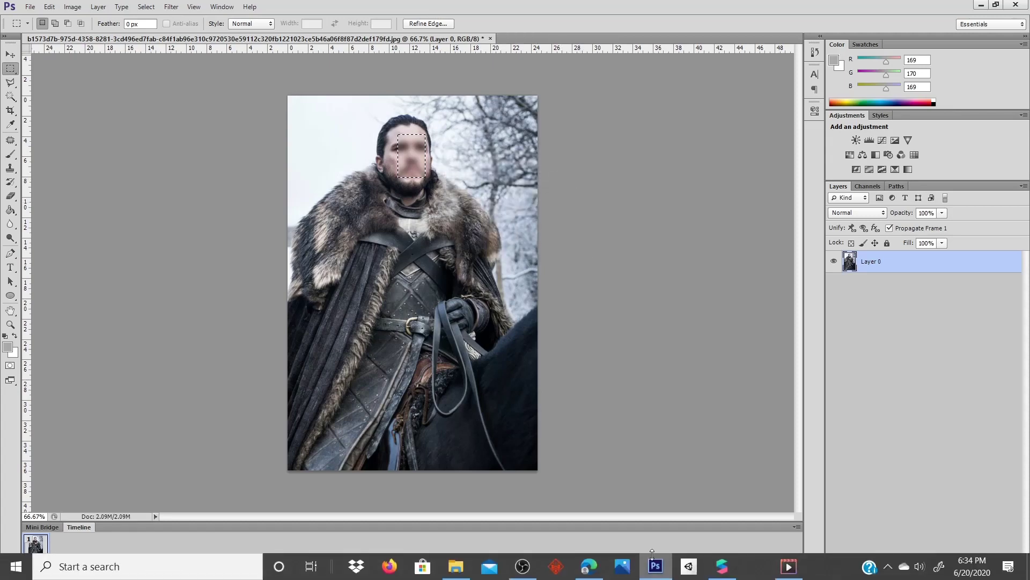
- Replace the photo texture with new.png in Spark AR Studio and make faceMesh0 visible again
click(722, 572)
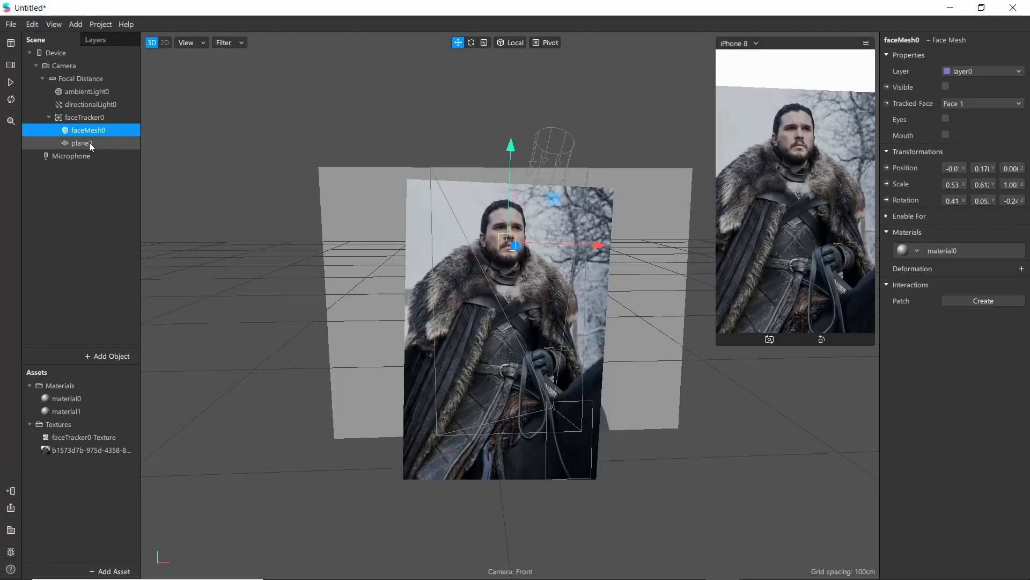
right_click(59, 447)
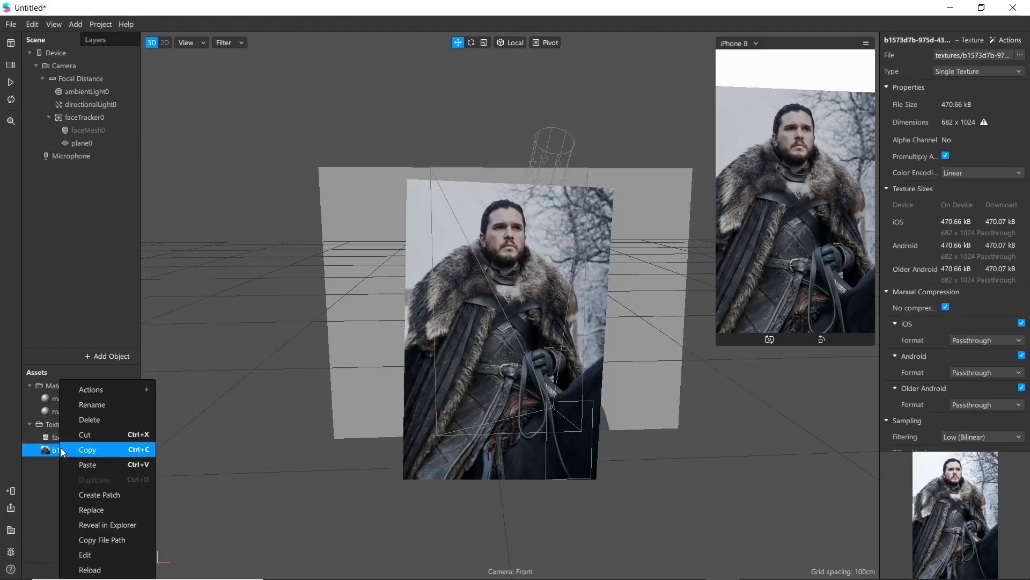
click(90, 509)
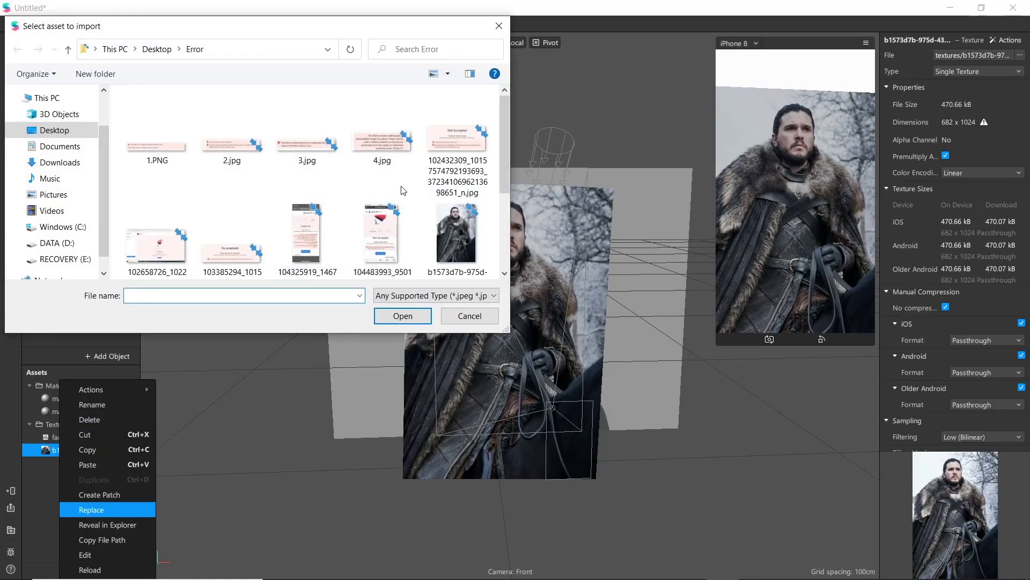
scroll(444, 231, down, 2)
double_click(443, 231)
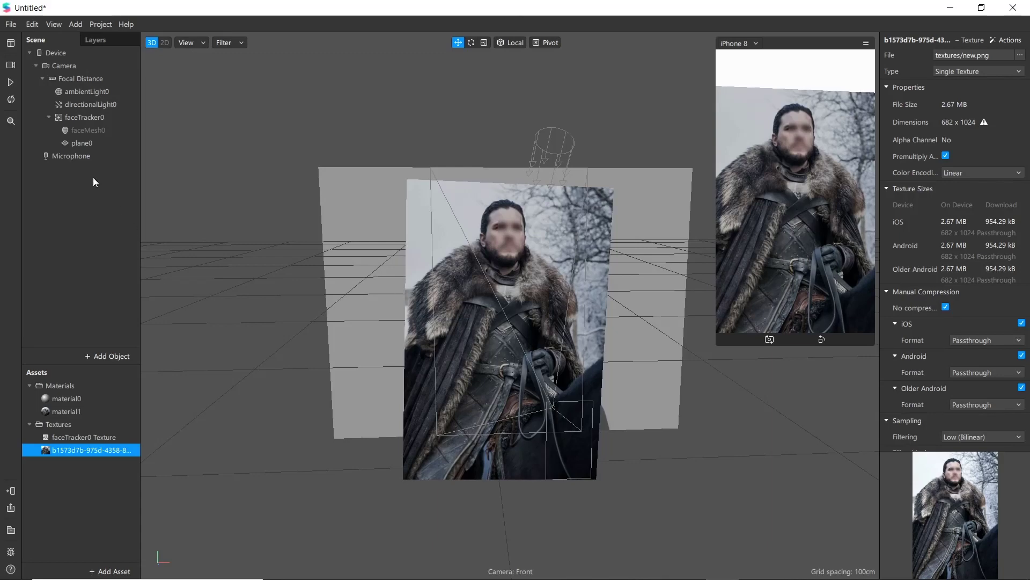
click(96, 131)
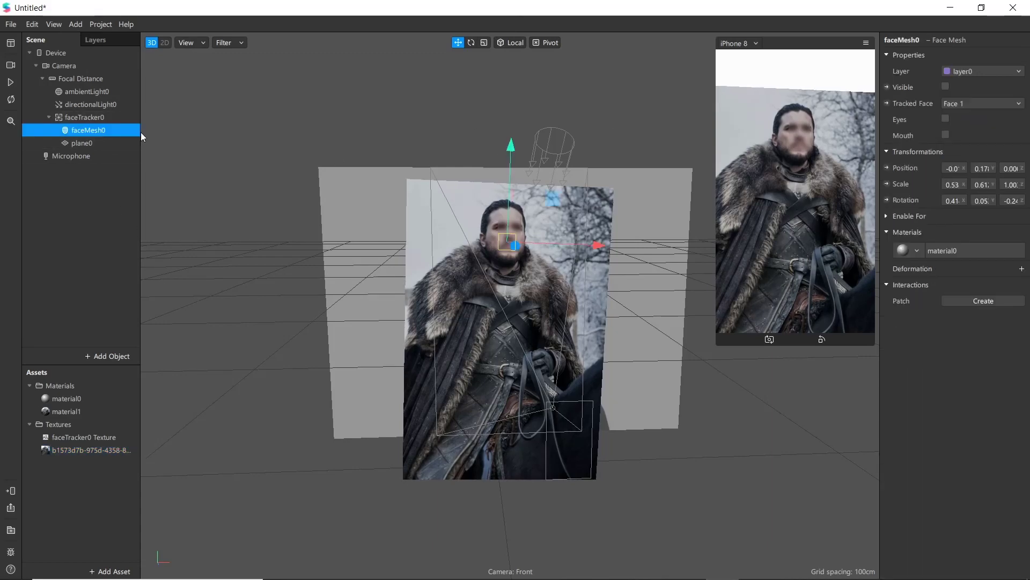
click(946, 87)
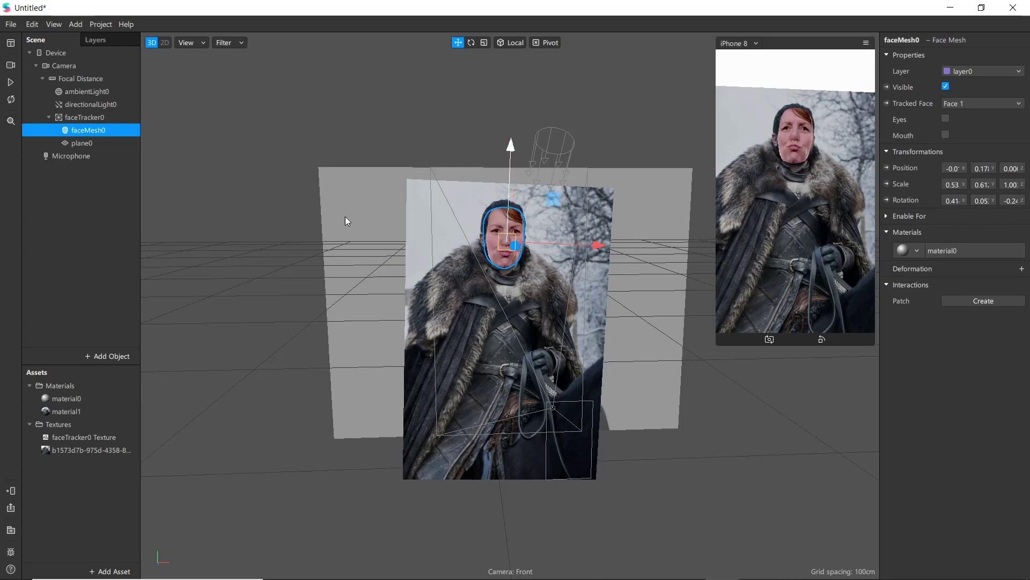